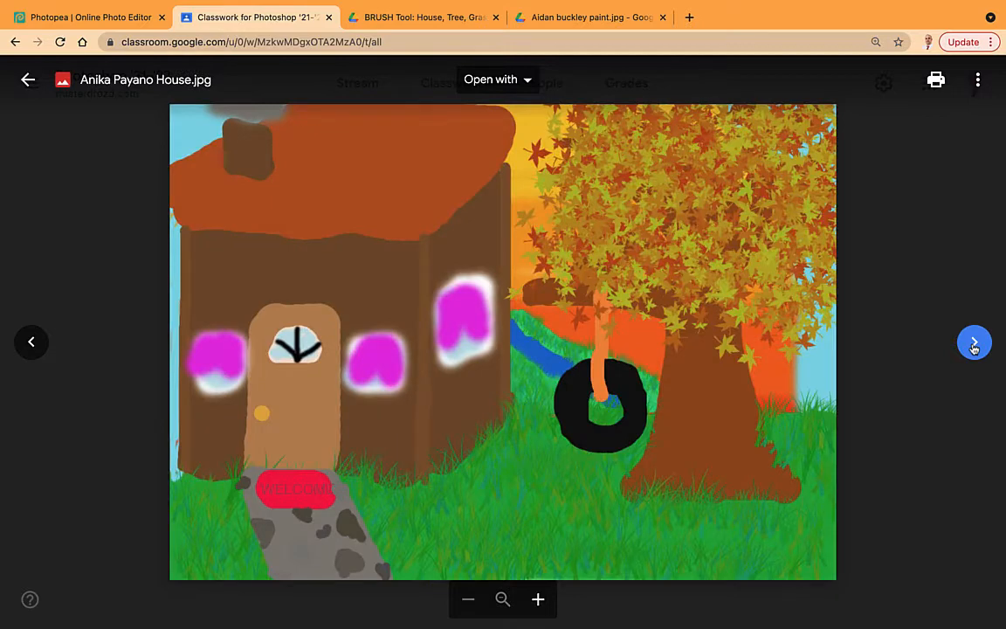
Look through the example house and sky paintings in the classroom and Drive, and switch to Photopea
left_click(975, 346)
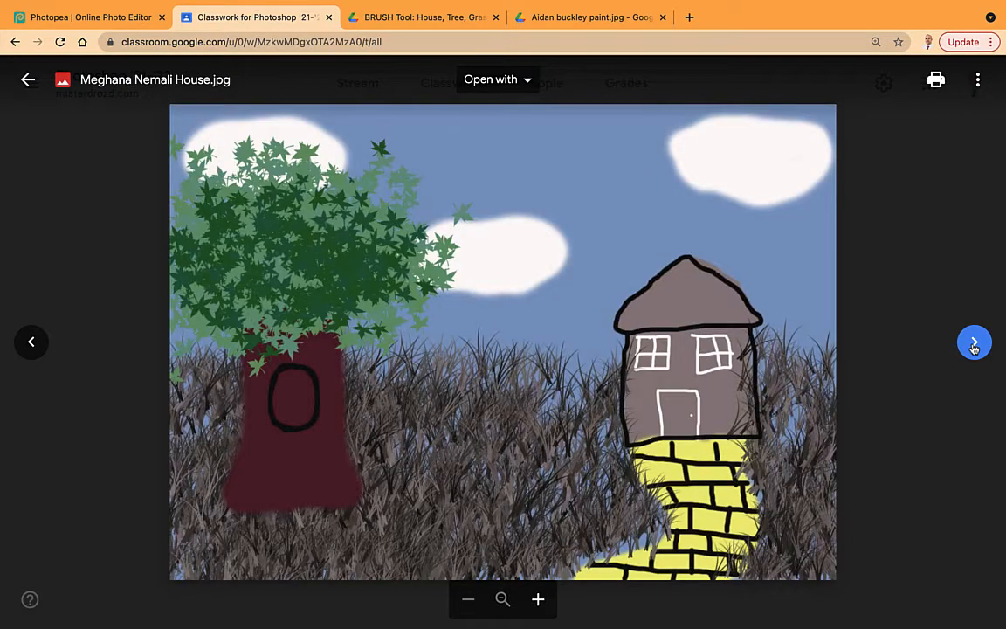
left_click(462, 24)
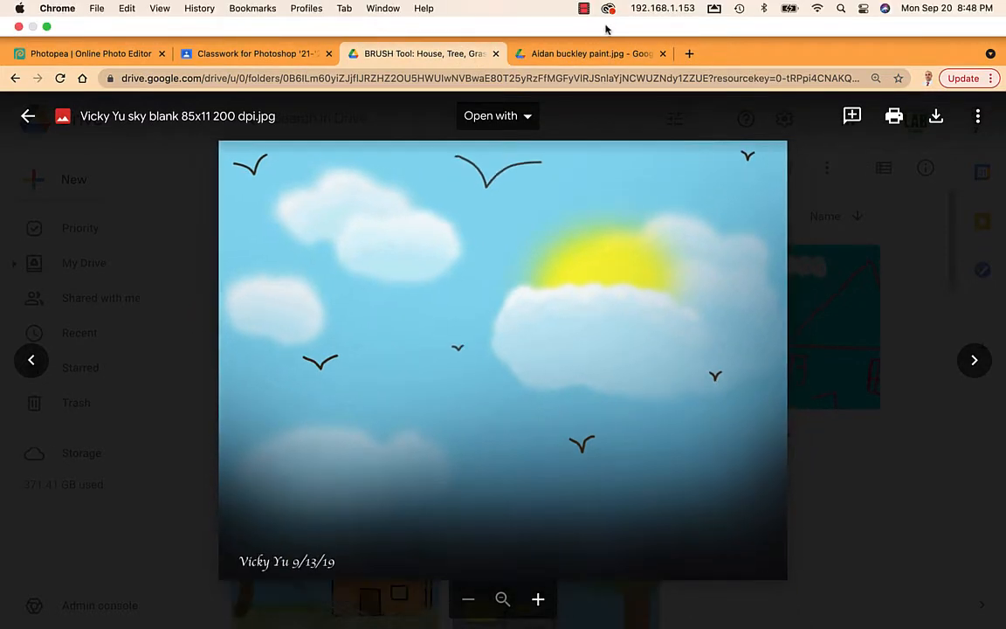
left_click(611, 11)
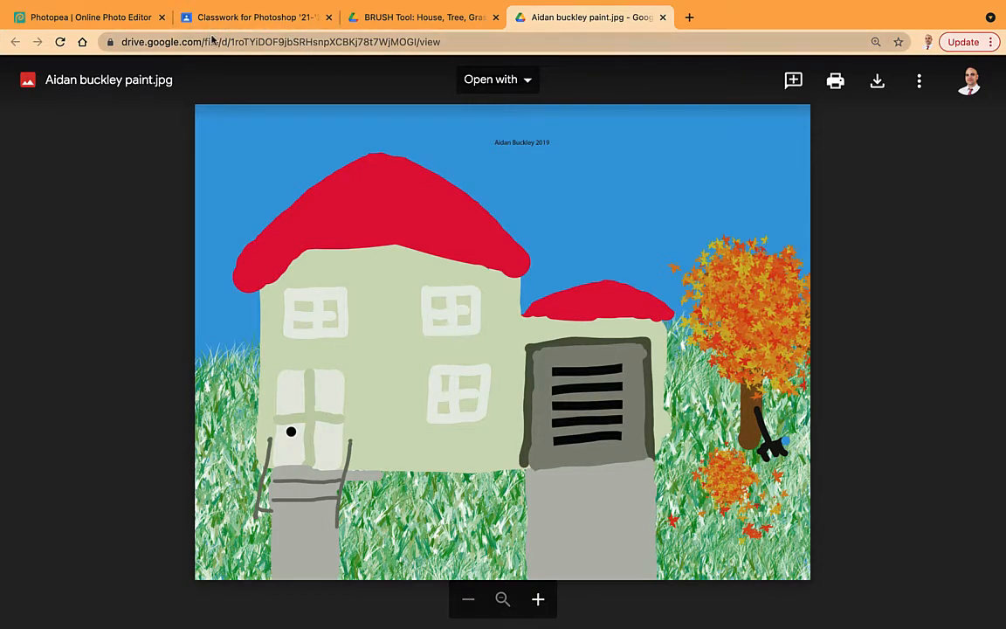
left_click(119, 18)
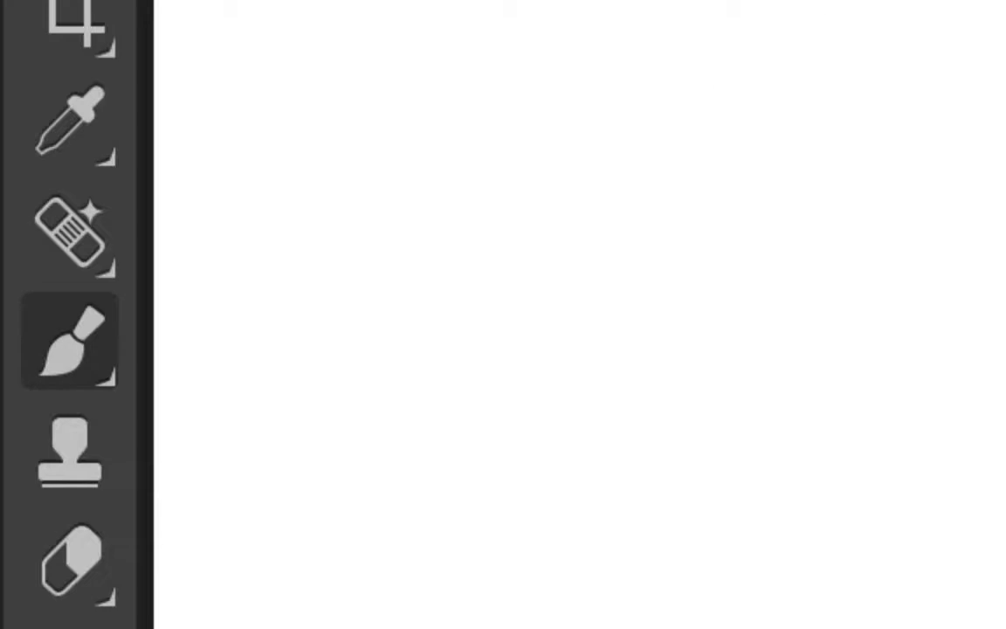
Scribble three pink freehand strokes across the blank canvas with the Brush tool
mouse_move(196, 170)
left_mouse_down()
mouse_move(1005, 589)
mouse_move(348, 258)
left_mouse_up()
mouse_move(313, 269)
left_mouse_down()
mouse_move(956, 627)
mouse_move(393, 389)
left_mouse_up()
mouse_move(459, 347)
left_mouse_down()
mouse_move(487, 389)
mouse_move(554, 333)
left_mouse_up()
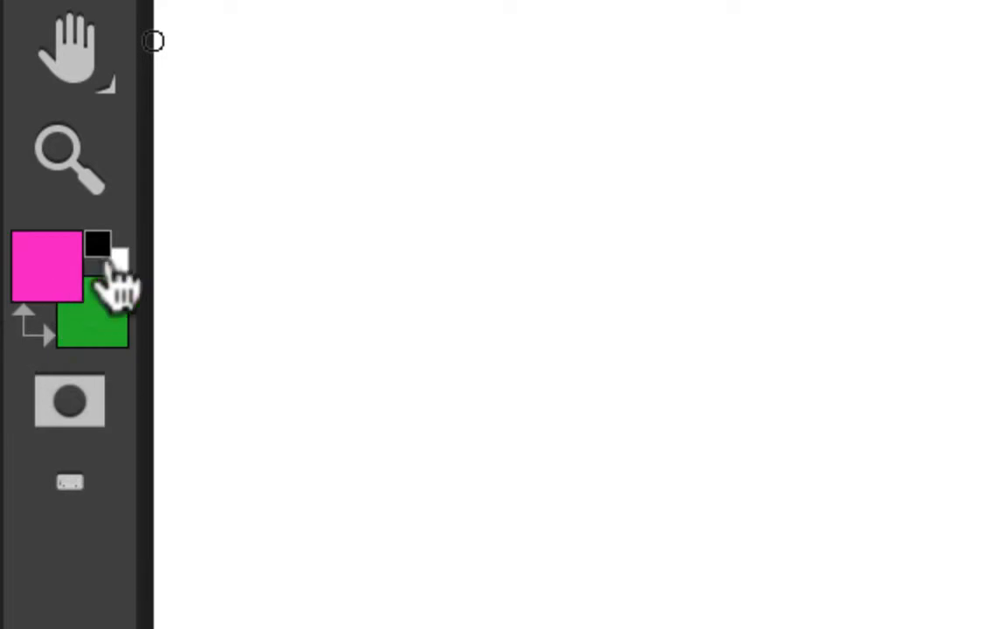
Swap the foreground and background colours to make green active, and paint a looping green stroke below the pink scribbles
left_click(37, 345)
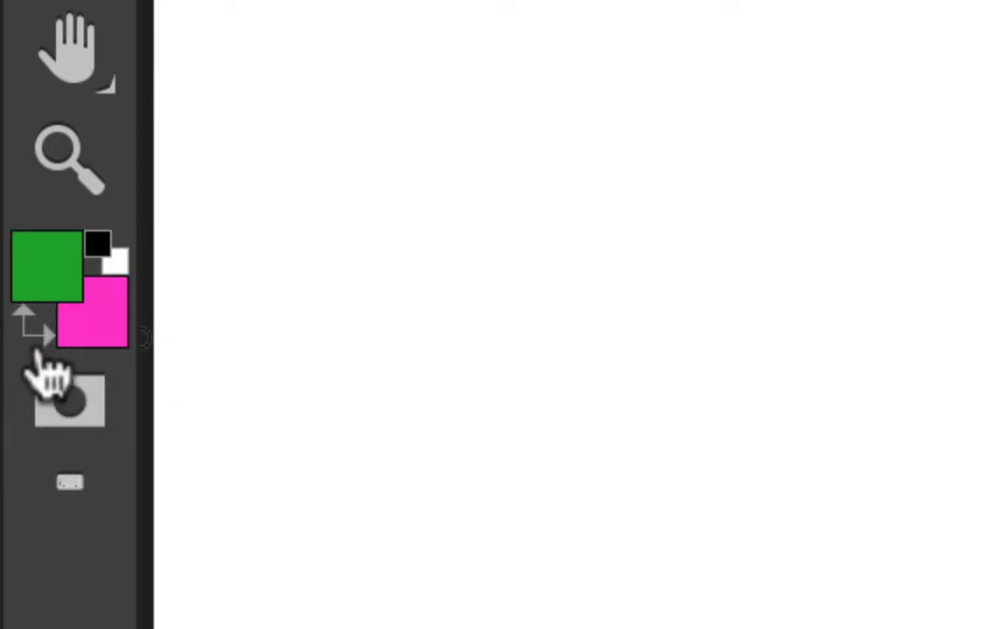
left_click(37, 345)
left_click(37, 345)
left_click(37, 345)
left_click(35, 340)
left_click(35, 340)
left_click(35, 340)
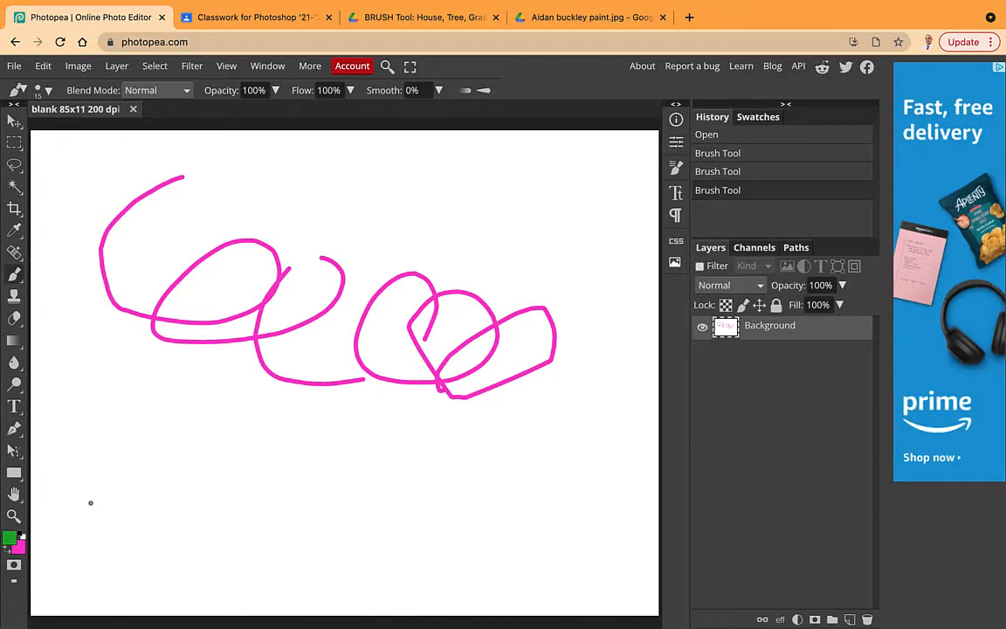
mouse_move(90, 502)
left_mouse_down()
mouse_move(138, 437)
mouse_move(233, 429)
mouse_move(250, 492)
mouse_move(486, 512)
mouse_move(452, 447)
left_mouse_up()
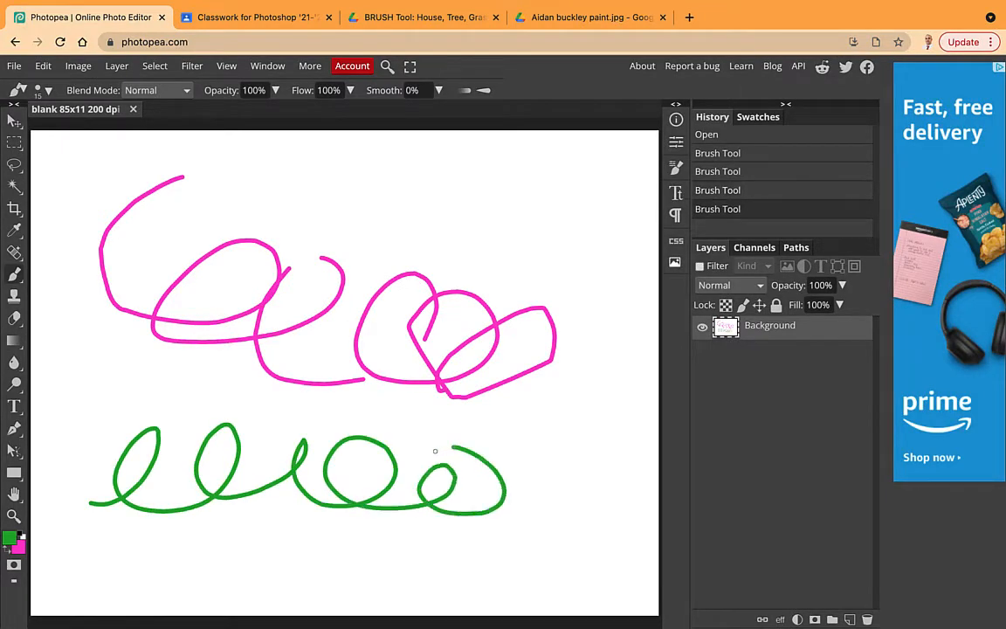
Undo all the pink and green test strokes on the canvas
key("ctrl+z")
key("ctrl+z")
key("ctrl+z")
key("ctrl+z")
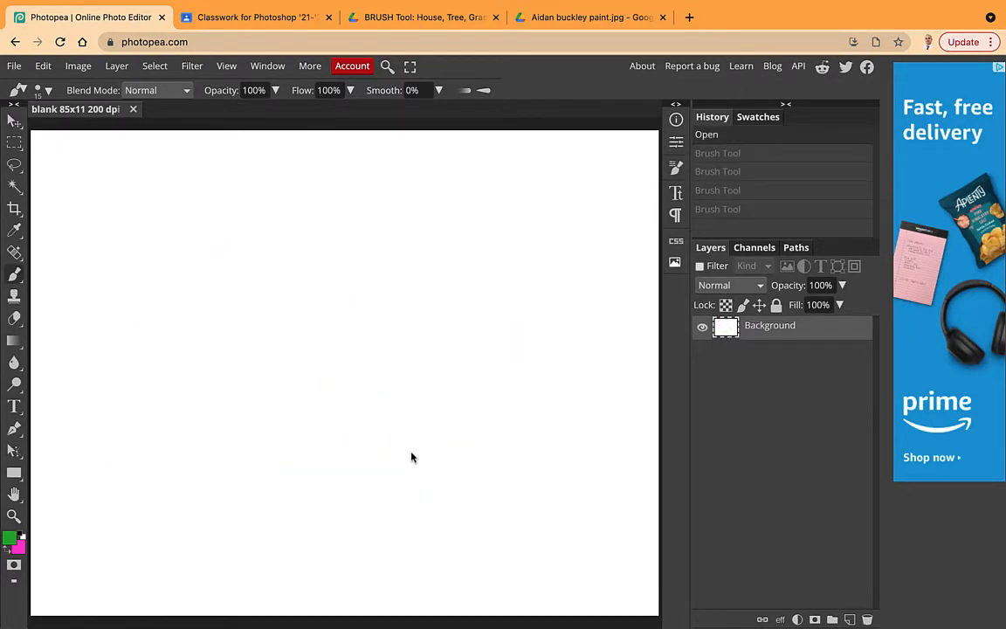
Set the foreground colour to sky blue 4db7ff and paint a zigzag stroke across the upper part of the canvas
left_click(9, 540)
left_click_drag(288, 265, 287, 270)
left_click_drag(257, 222, 236, 182)
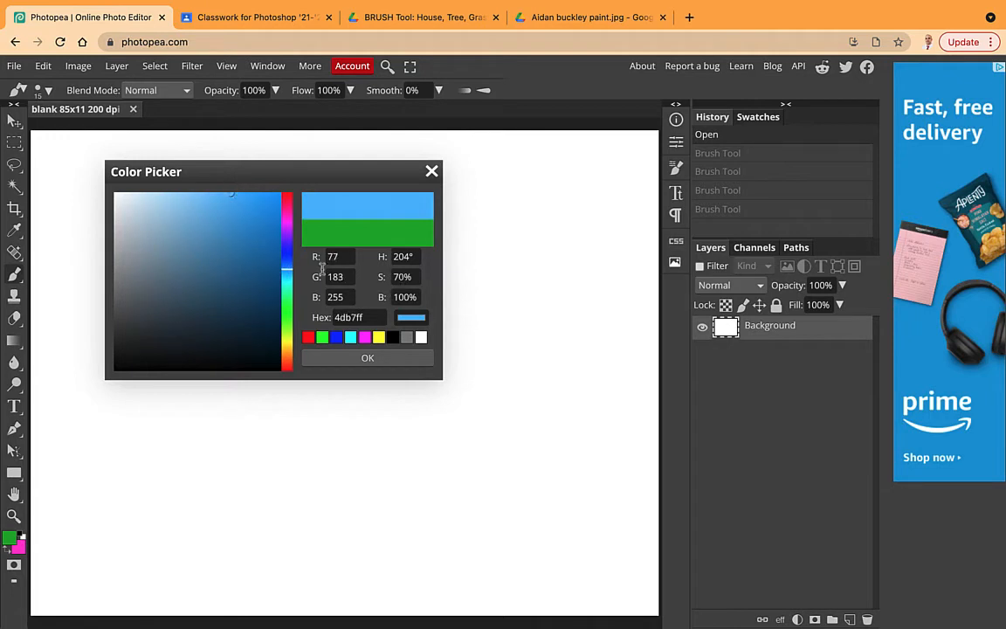
left_click(333, 356)
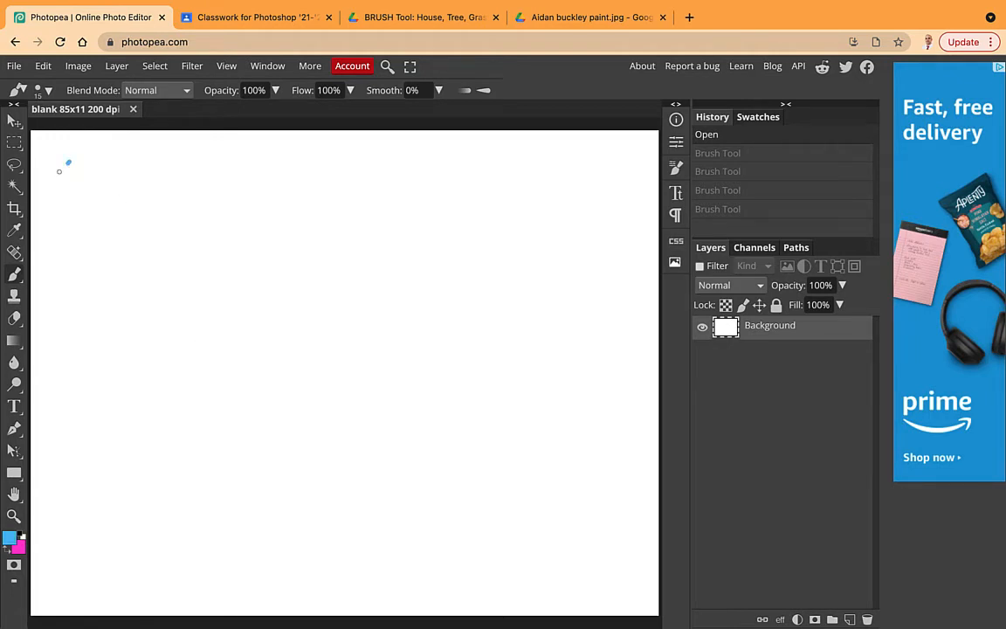
mouse_move(31, 204)
left_mouse_down()
mouse_move(180, 153)
mouse_move(287, 150)
mouse_move(393, 179)
mouse_move(389, 242)
mouse_move(476, 197)
mouse_move(503, 248)
mouse_move(574, 217)
mouse_move(568, 201)
mouse_move(541, 227)
mouse_move(309, 234)
mouse_move(227, 209)
mouse_move(172, 134)
left_mouse_up()
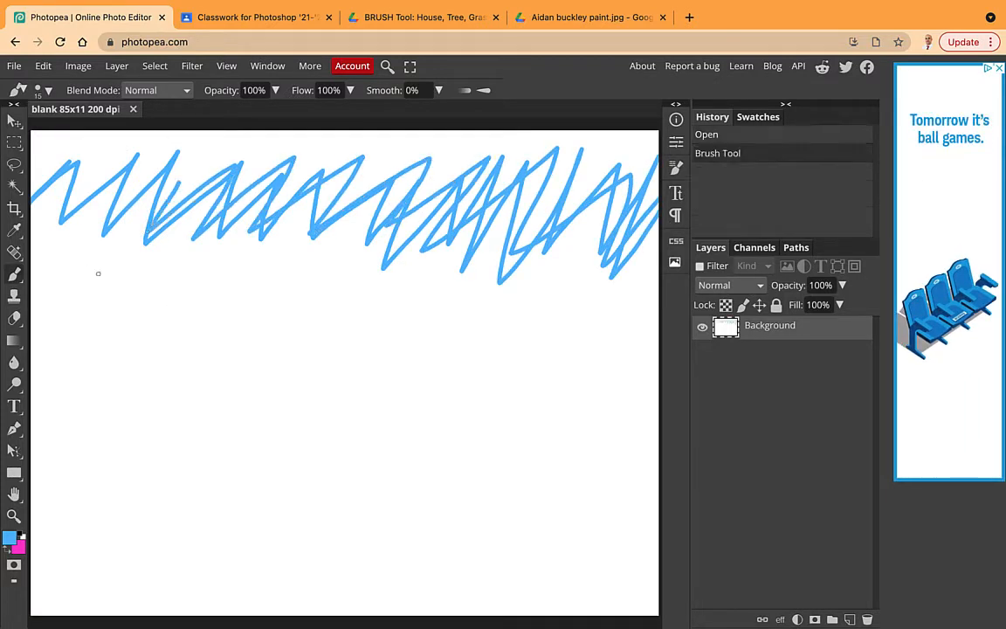
Enlarge the brush to 625 px and cover the upper part of the canvas with solid blue sky
left_click(135, 262)
right_click(138, 263)
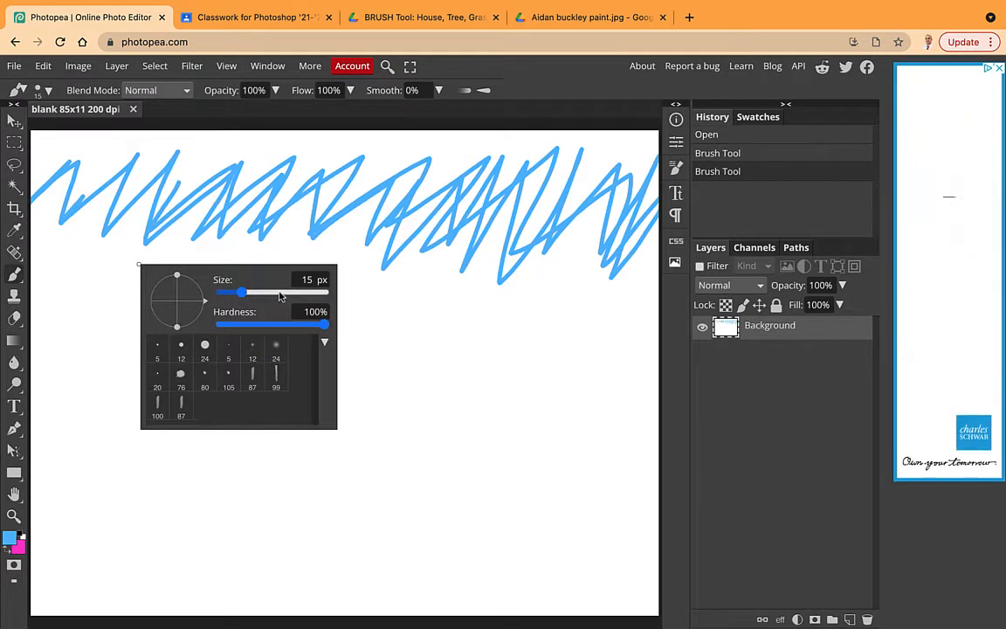
left_click_drag(278, 297, 308, 294)
left_click(98, 216)
mouse_move(97, 216)
left_mouse_down()
mouse_move(315, 209)
mouse_move(589, 177)
mouse_move(620, 202)
mouse_move(516, 220)
mouse_move(119, 185)
left_mouse_up()
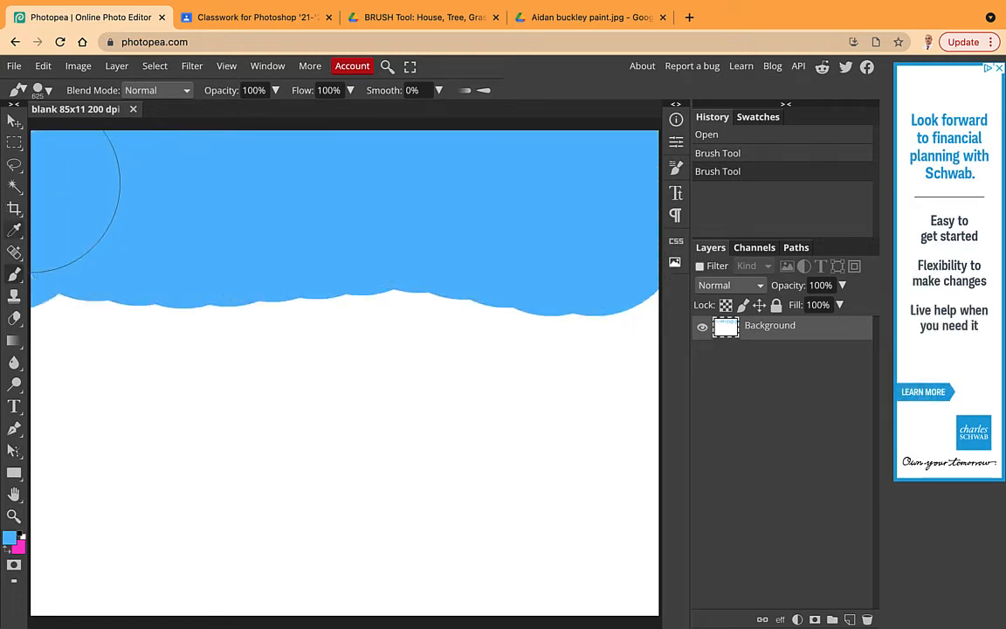
mouse_move(44, 169)
left_mouse_down()
mouse_move(213, 236)
mouse_move(506, 213)
mouse_move(450, 205)
left_mouse_up()
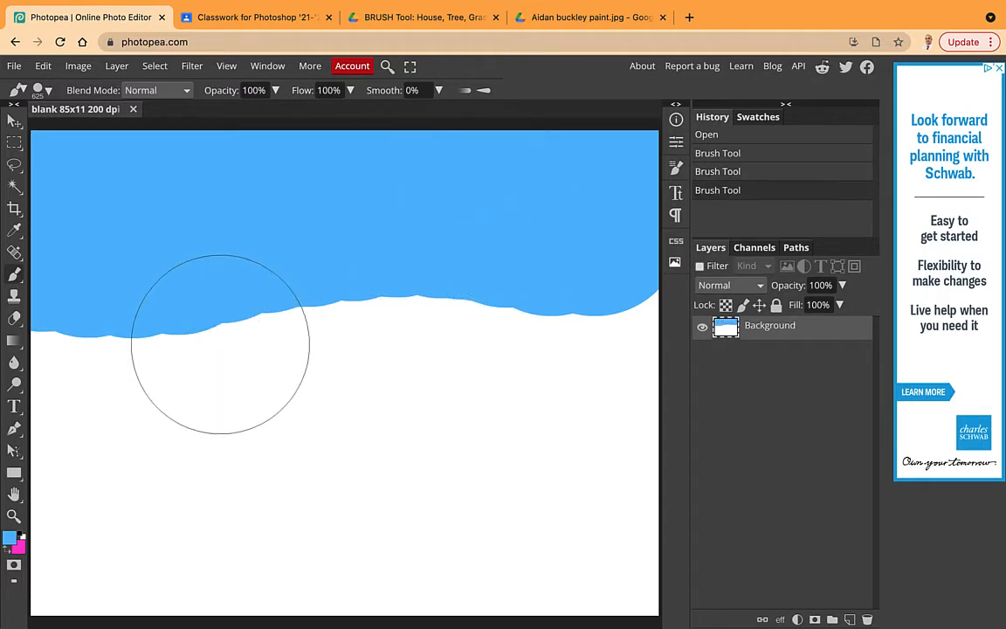
Reduce the brush to 236 px and paint a hard-edged vertical test stroke in the white area below the sky
right_click(256, 304)
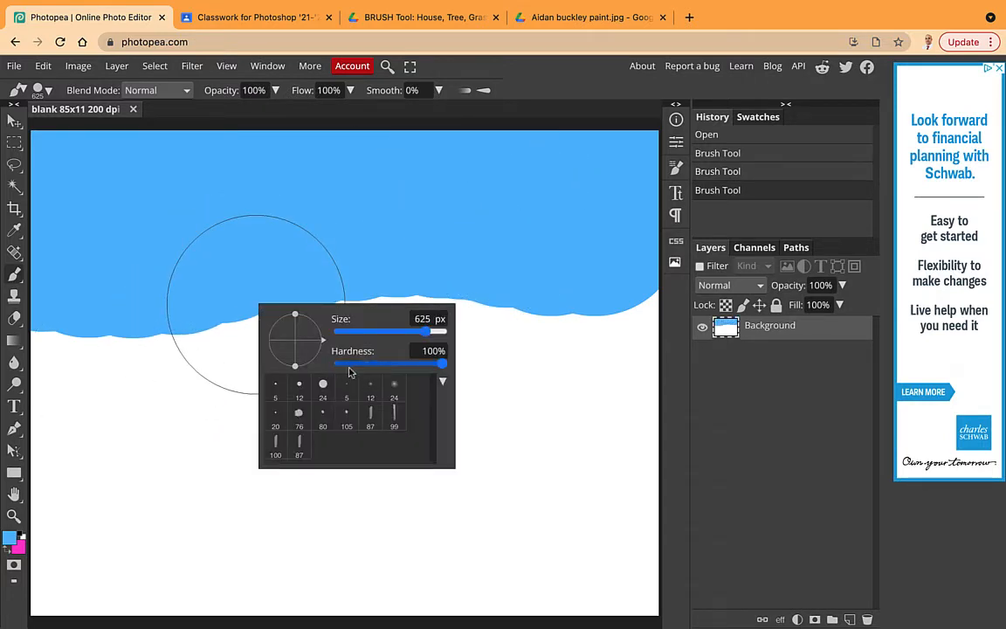
mouse_move(424, 331)
left_mouse_down()
mouse_move(359, 331)
mouse_move(399, 331)
left_mouse_up()
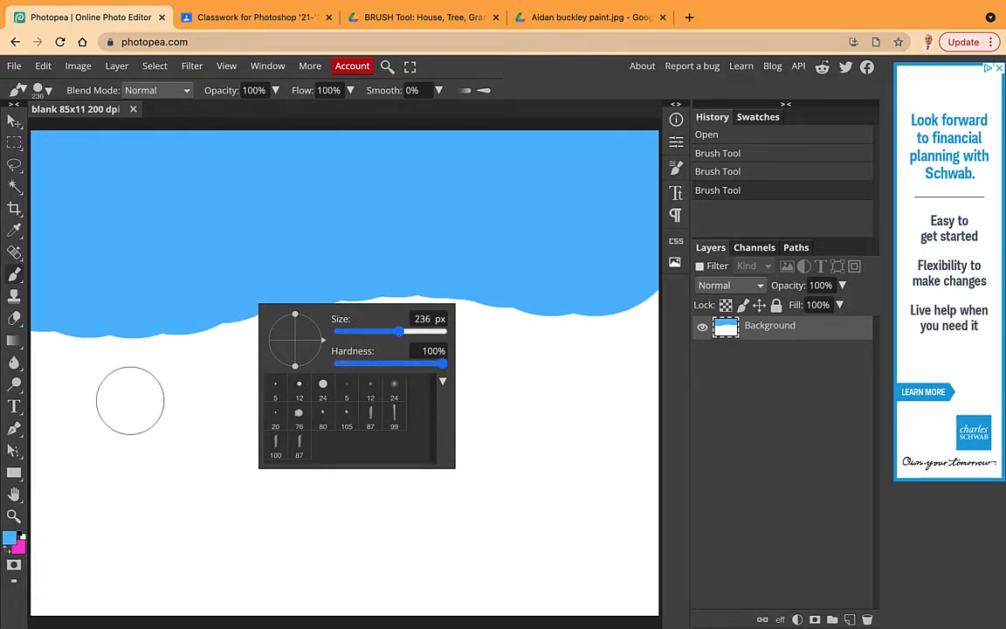
left_click_drag(131, 399, 133, 548)
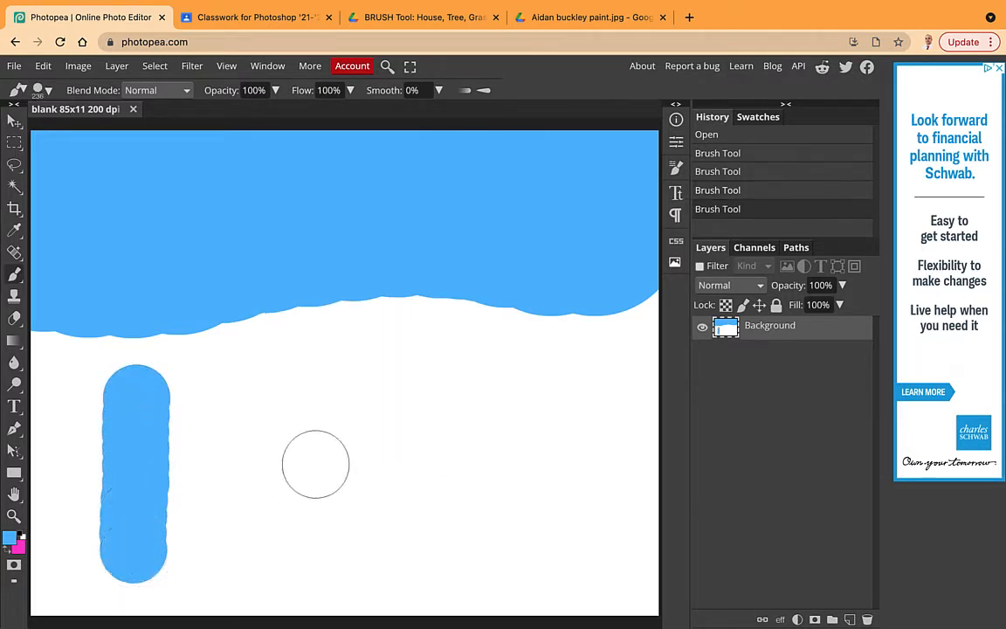
Set the brush hardness to 0% for soft edges
right_click(362, 380)
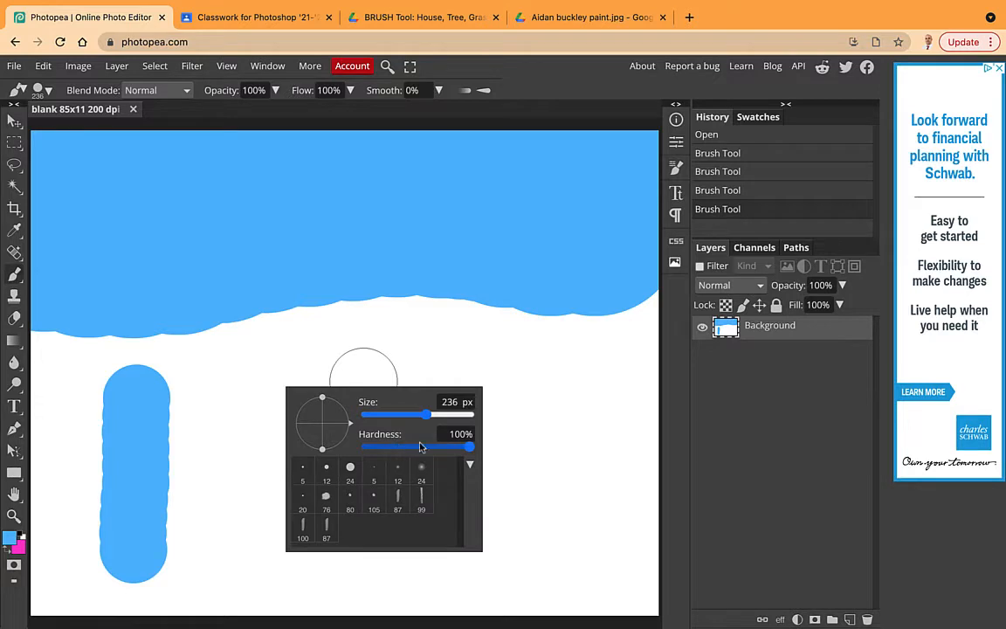
left_click_drag(469, 447, 359, 447)
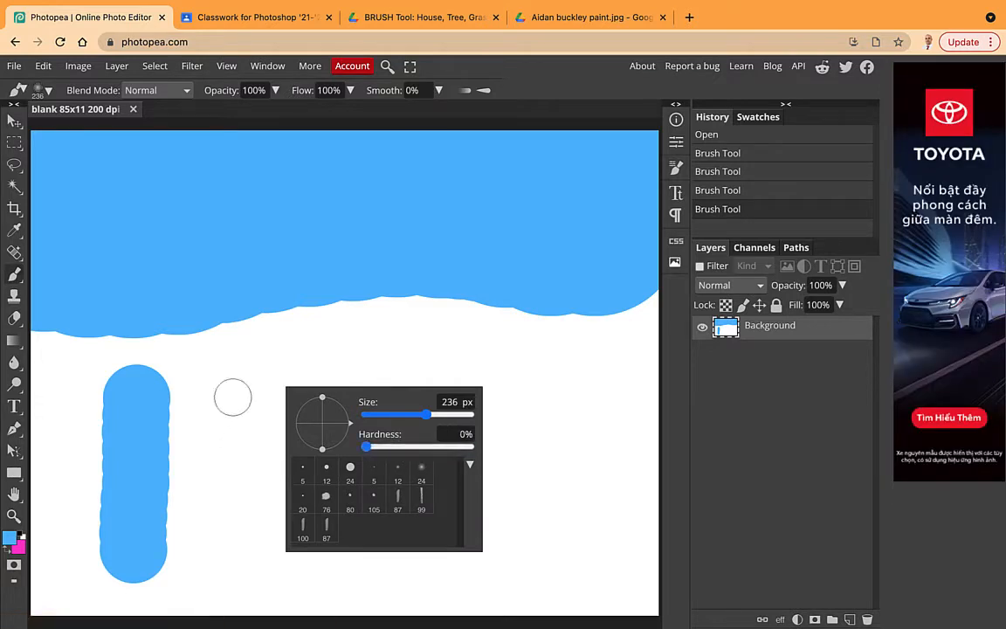
Paint two soft-edged vertical test strokes beside the hard-edged one, and undo all three vertical strokes
left_click_drag(260, 384, 260, 550)
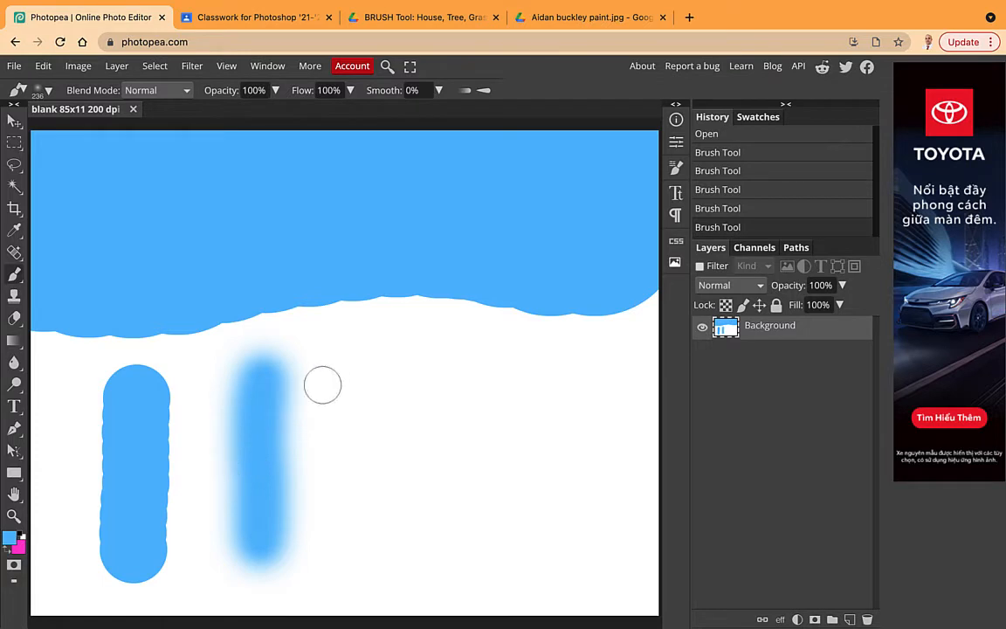
left_click_drag(397, 349, 400, 537)
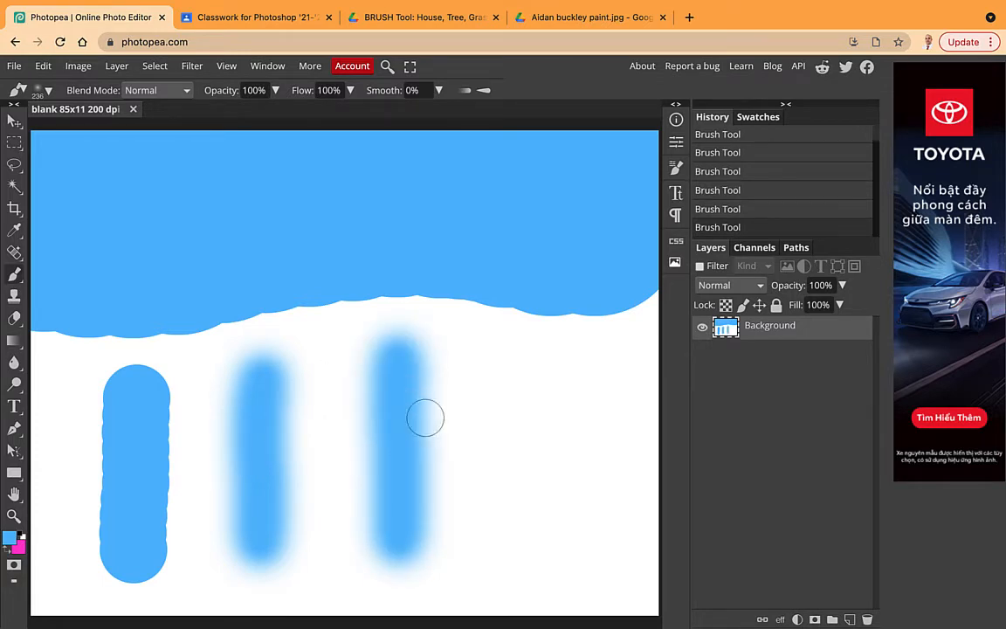
key("super+z")
key("super+z")
key("super+z")
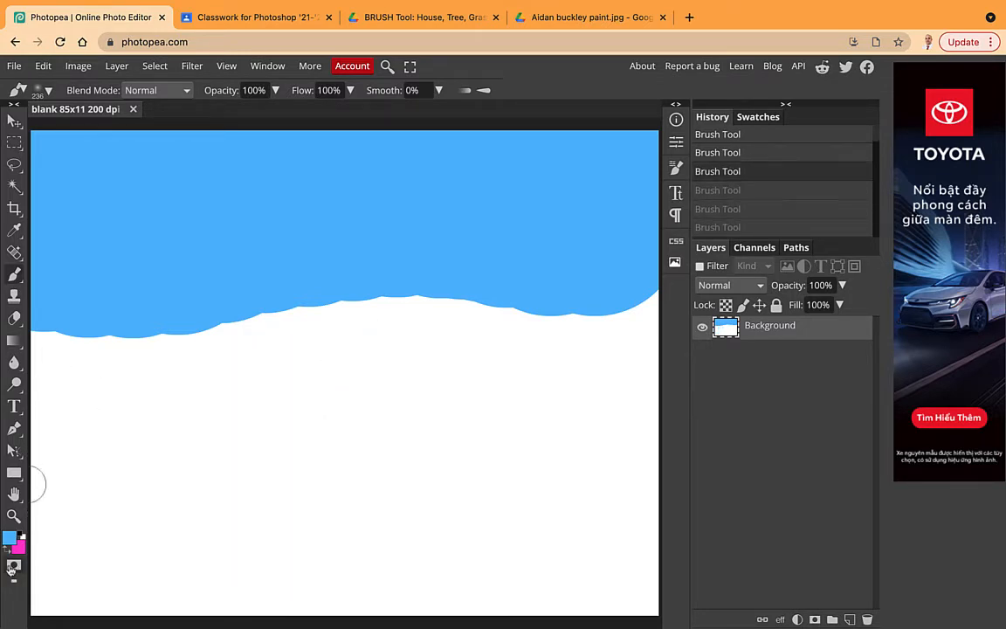
Change the foreground colour to the lighter blue 8dd1ff
left_click(9, 537)
left_click_drag(231, 193, 187, 194)
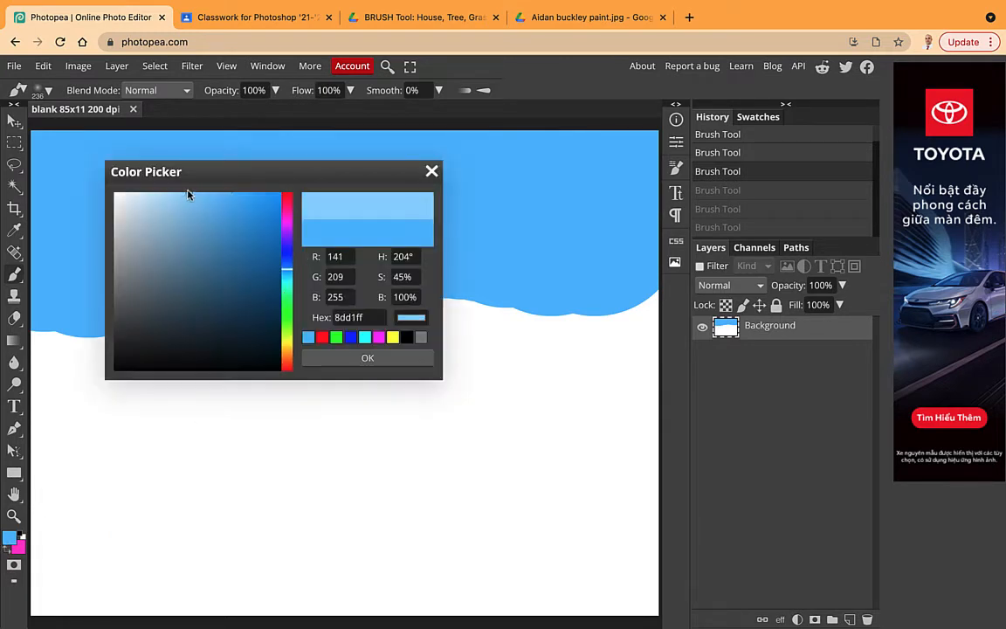
left_click(367, 357)
Set the soft brush to 719 px and paint lighter blue below the dark sky, blending its lower edge
right_click(251, 389)
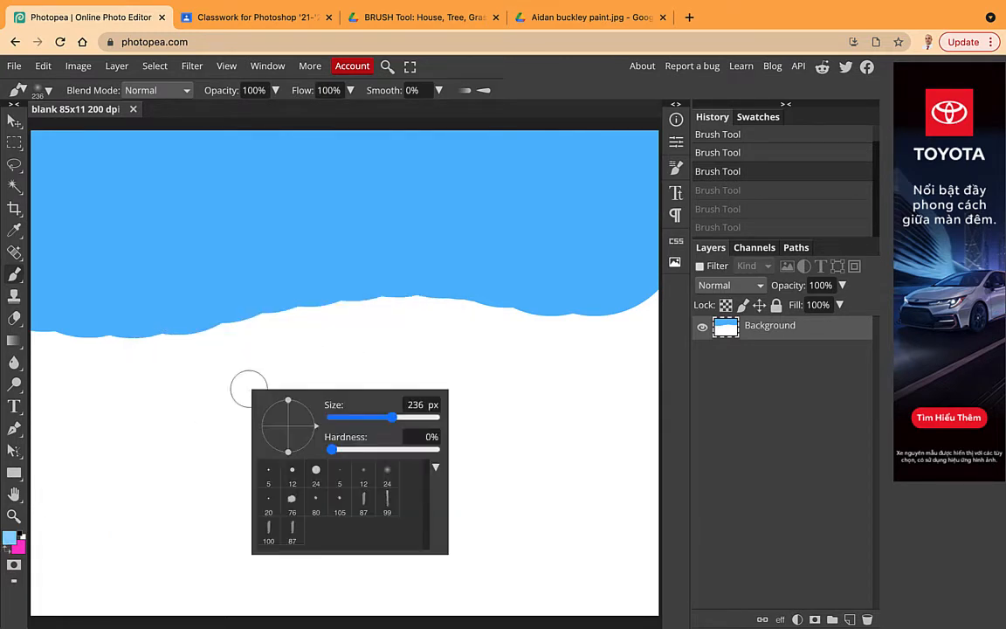
left_click(427, 418)
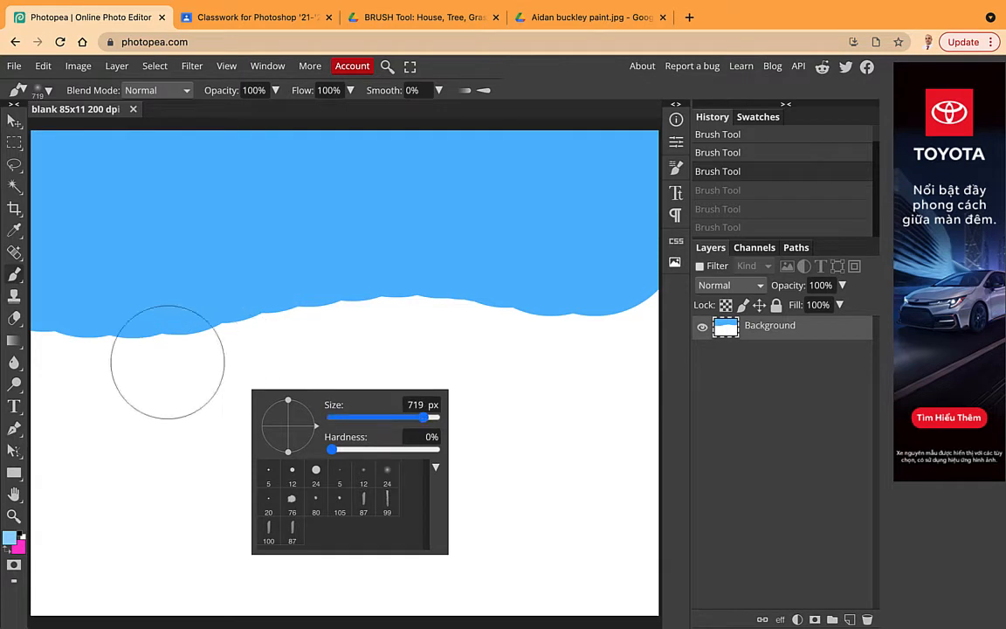
mouse_move(112, 370)
left_mouse_down()
mouse_move(93, 349)
mouse_move(150, 345)
mouse_move(79, 340)
mouse_move(102, 348)
mouse_move(403, 342)
mouse_move(626, 326)
mouse_move(633, 331)
mouse_move(625, 337)
mouse_move(628, 327)
mouse_move(639, 337)
mouse_move(611, 359)
left_mouse_up()
mouse_move(186, 425)
left_mouse_down()
mouse_move(206, 471)
mouse_move(256, 395)
mouse_move(111, 444)
mouse_move(239, 440)
mouse_move(640, 471)
mouse_move(611, 462)
left_mouse_up()
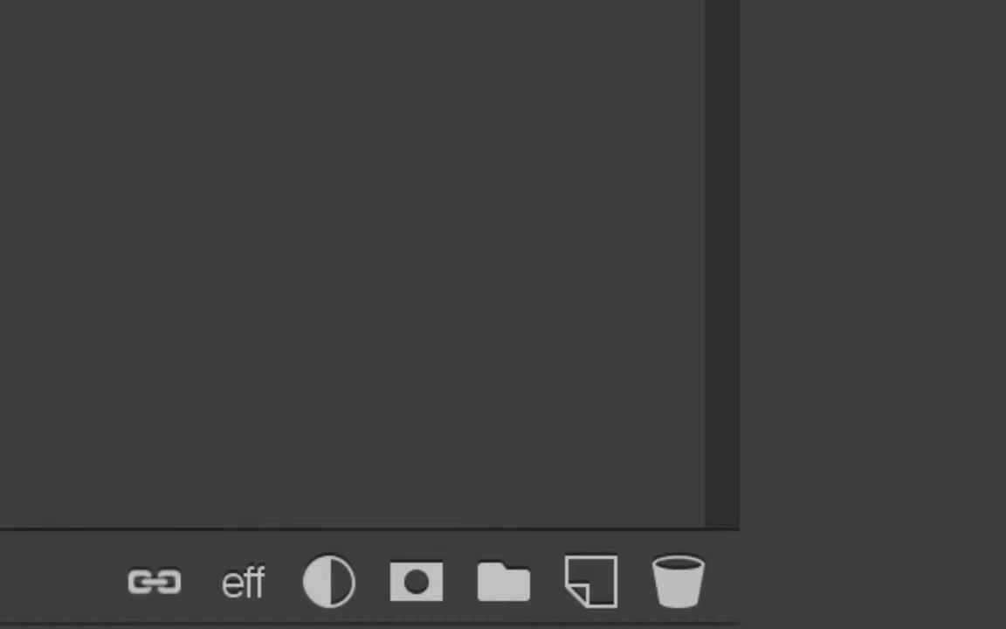
Add a new layer above the background and set the foreground colour to a pale yellow
left_click(589, 585)
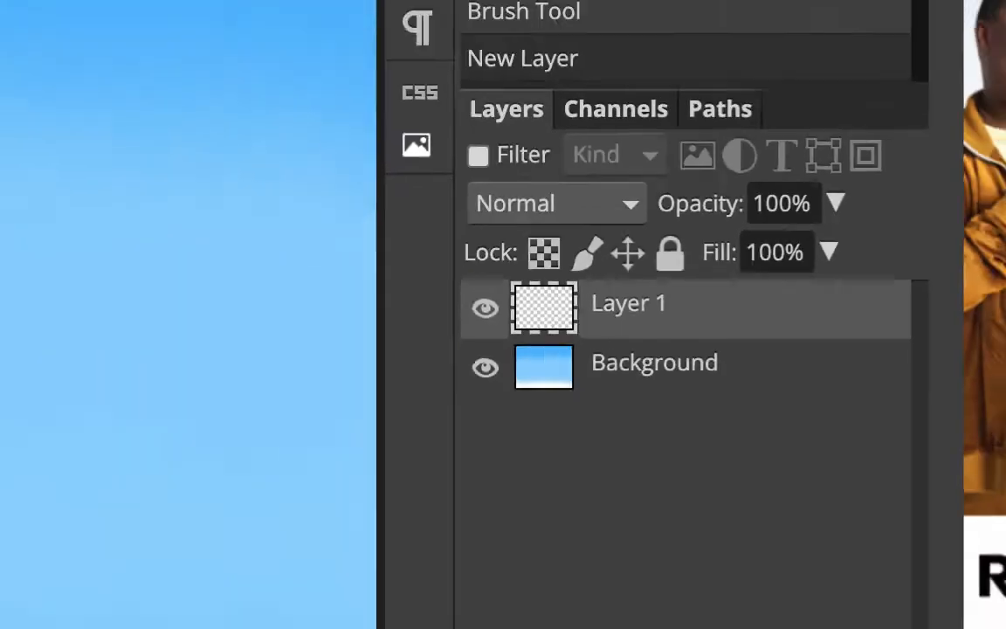
left_click(12, 536)
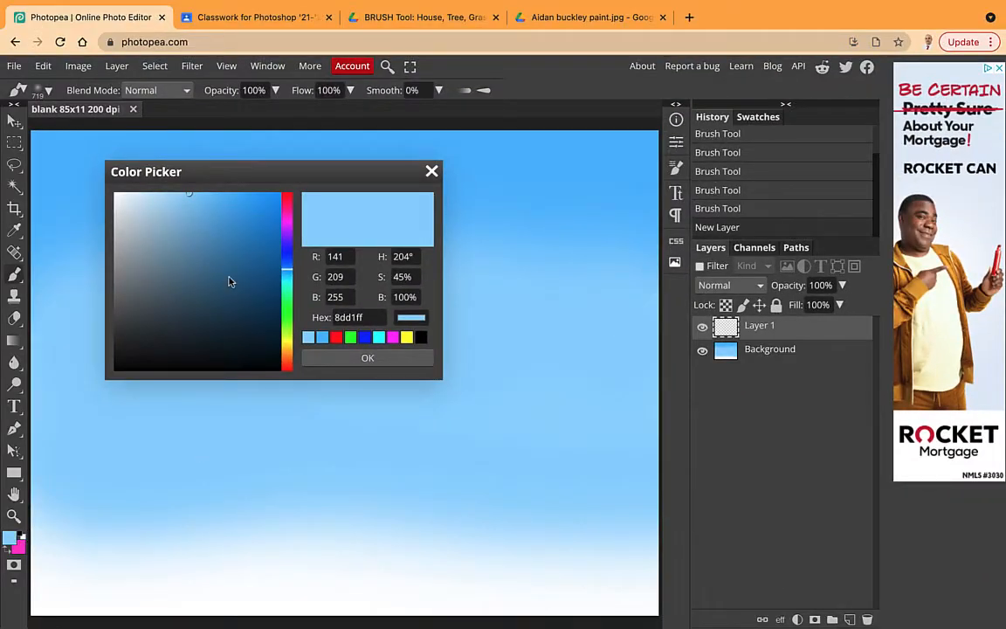
left_click_drag(289, 330, 291, 349)
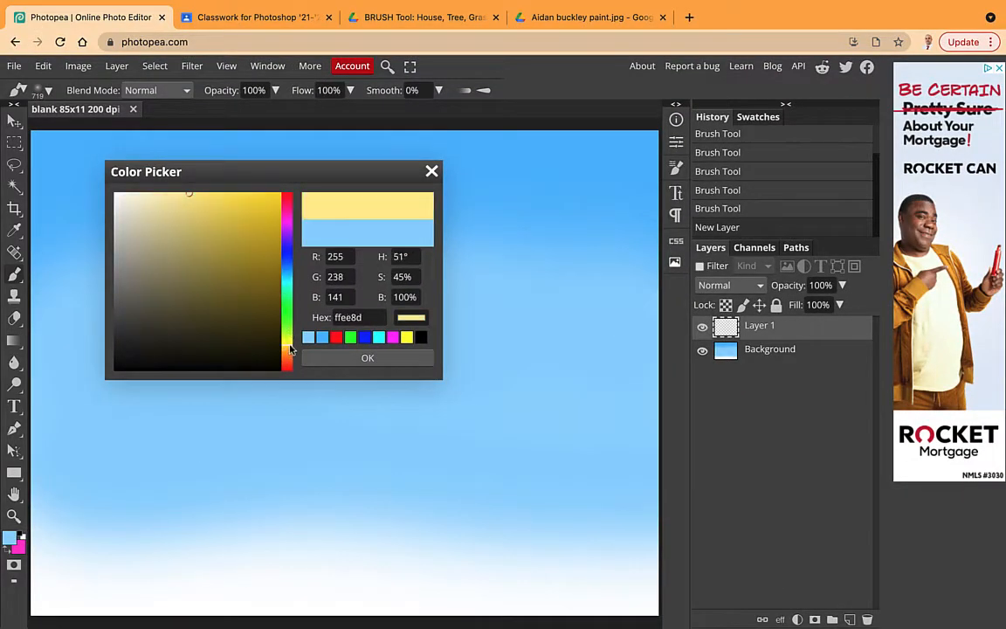
mouse_move(247, 212)
left_mouse_down()
mouse_move(238, 197)
mouse_move(200, 193)
left_mouse_up()
left_click(366, 357)
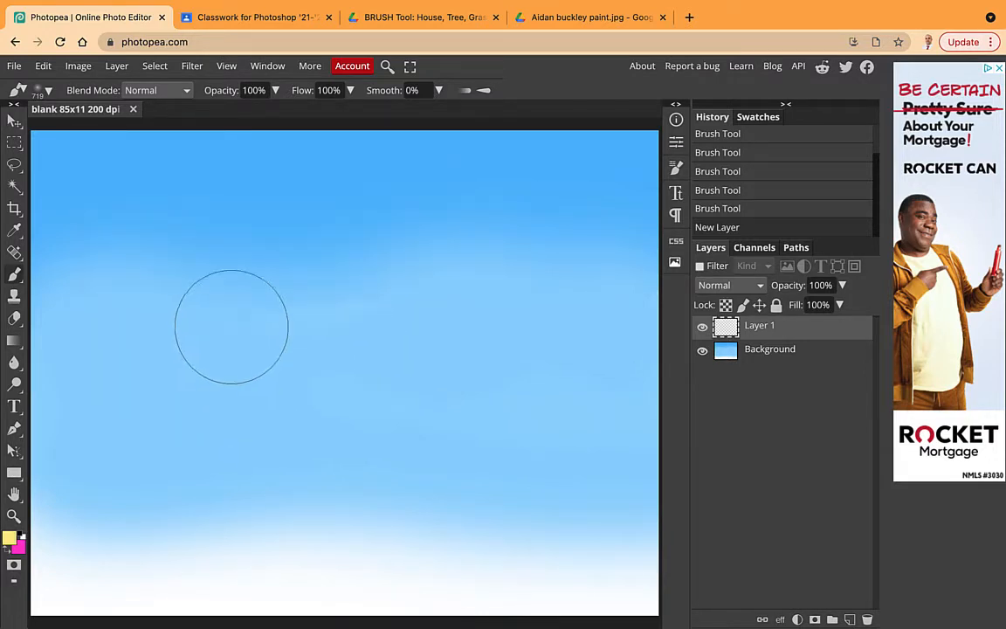
Set the brush to 93% hardness and 48 px, and outline a house with a square body and triangular roof on the new layer
right_click(230, 322)
left_click_drag(398, 387, 408, 387)
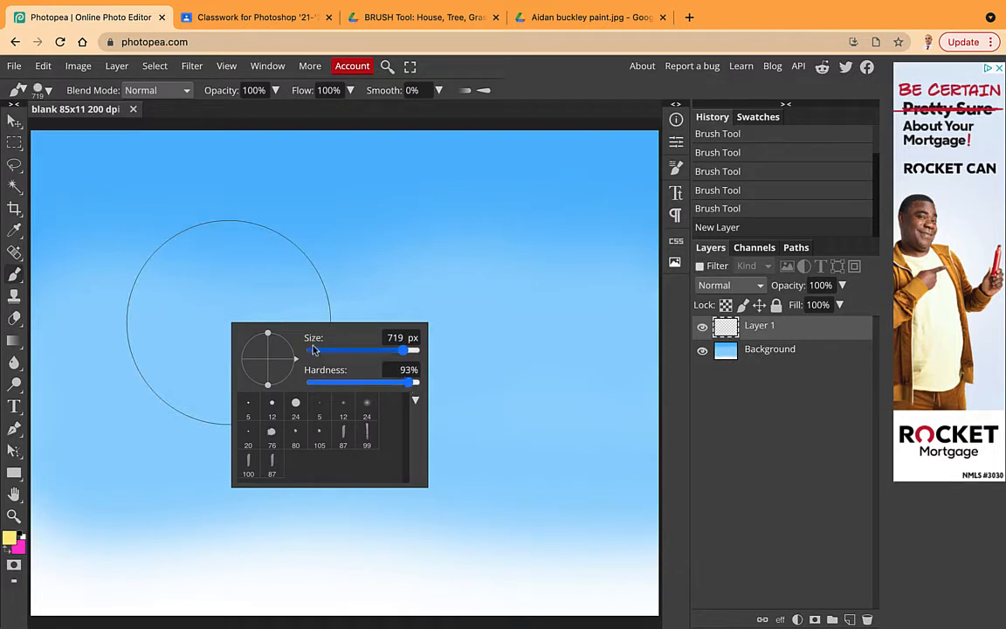
left_click_drag(314, 349, 345, 350)
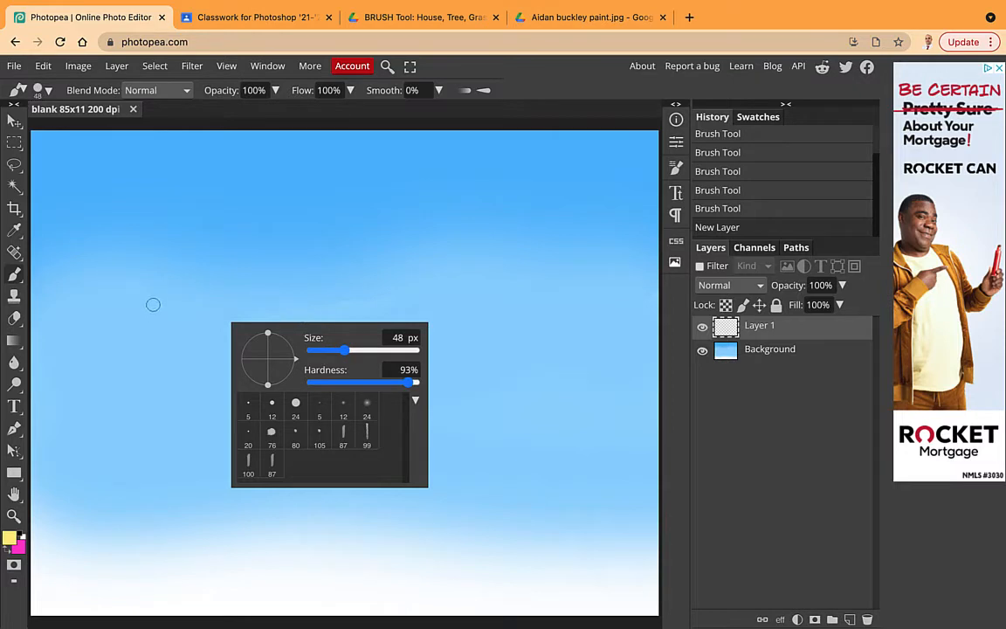
mouse_move(153, 303)
left_mouse_down()
mouse_move(159, 529)
mouse_move(217, 525)
left_mouse_up()
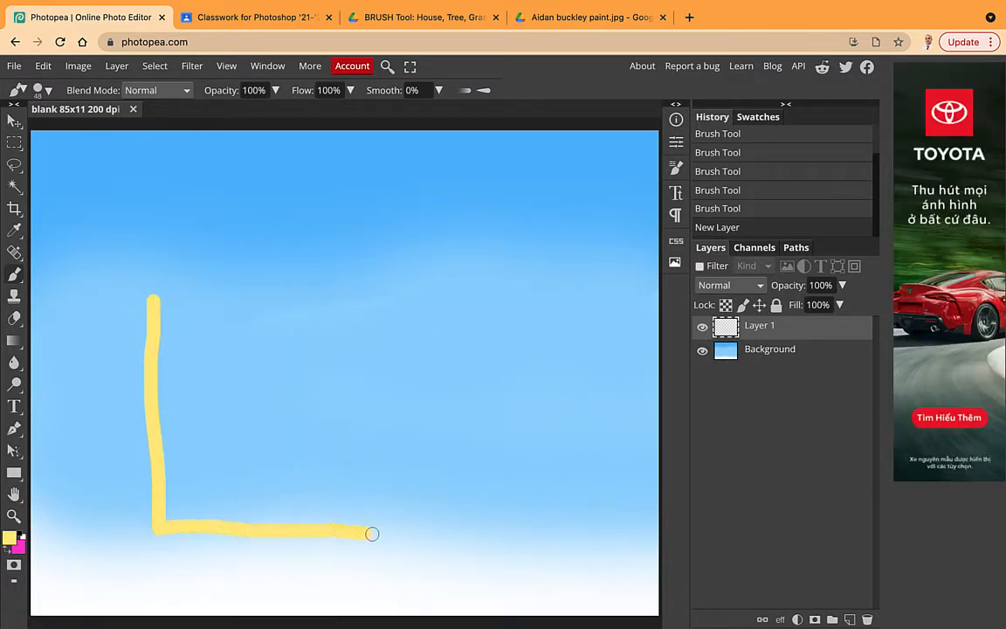
mouse_move(372, 534)
left_mouse_down()
mouse_move(393, 295)
mouse_move(149, 296)
mouse_move(209, 243)
mouse_move(269, 164)
mouse_move(399, 285)
left_mouse_up()
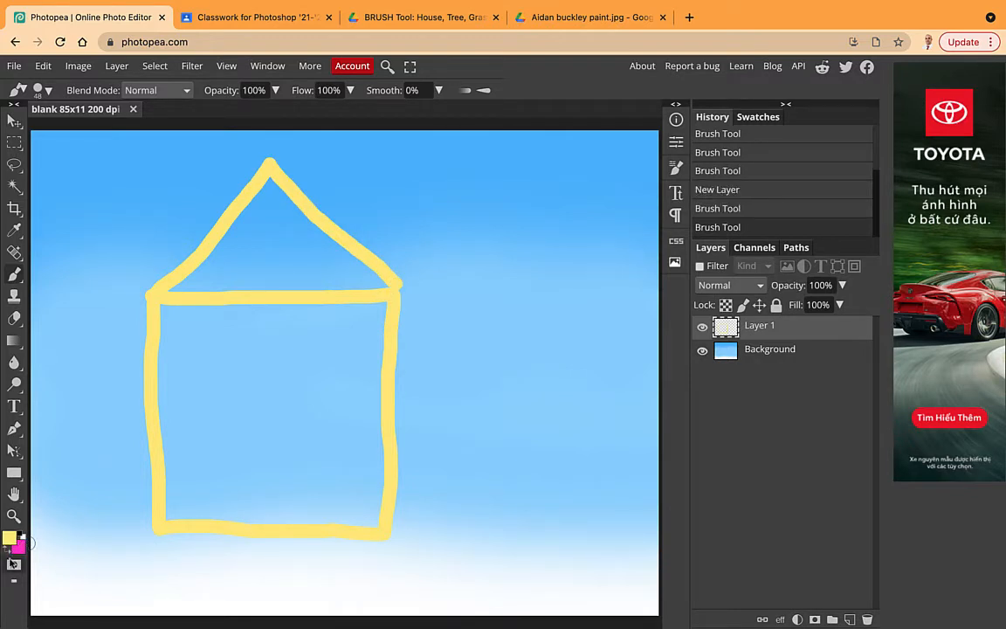
Change the foreground colour to near-black
left_click(13, 563)
left_click(10, 539)
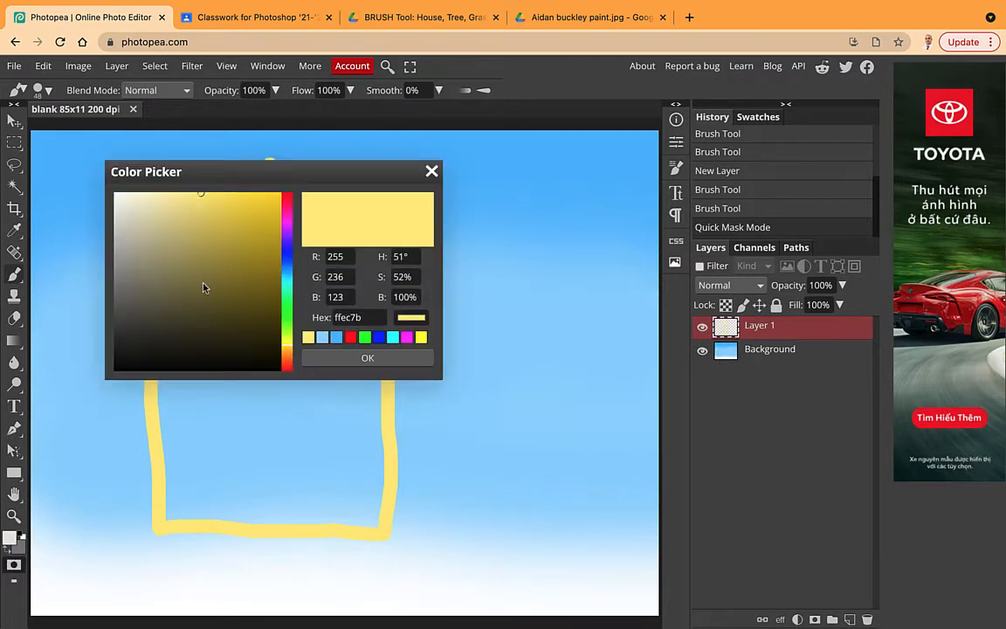
left_click(186, 361)
left_click(340, 356)
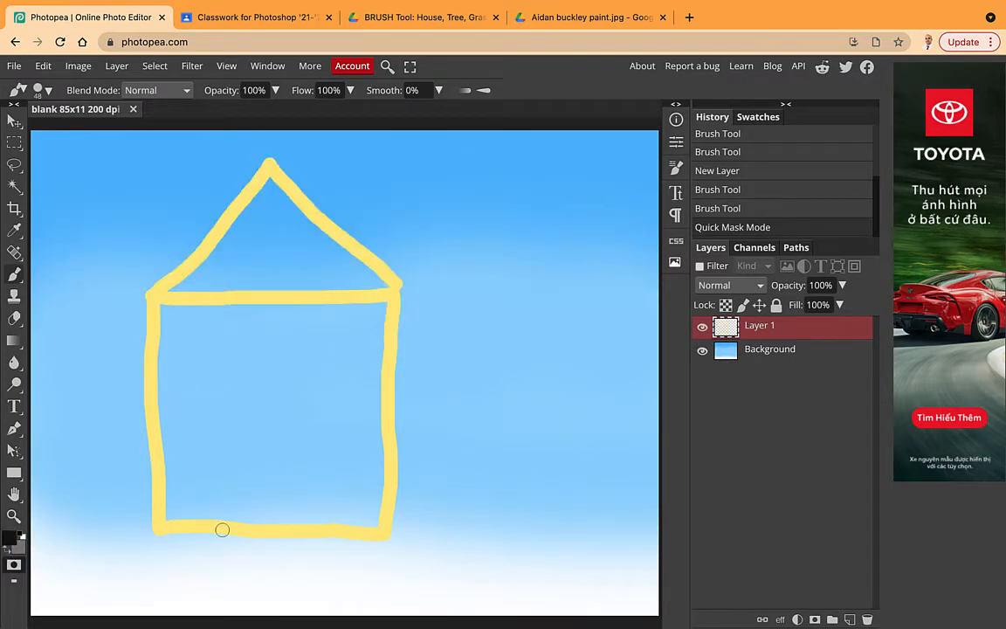
mouse_move(221, 529)
left_mouse_down()
mouse_move(225, 419)
mouse_move(295, 415)
mouse_move(295, 531)
left_mouse_up()
left_click(13, 565)
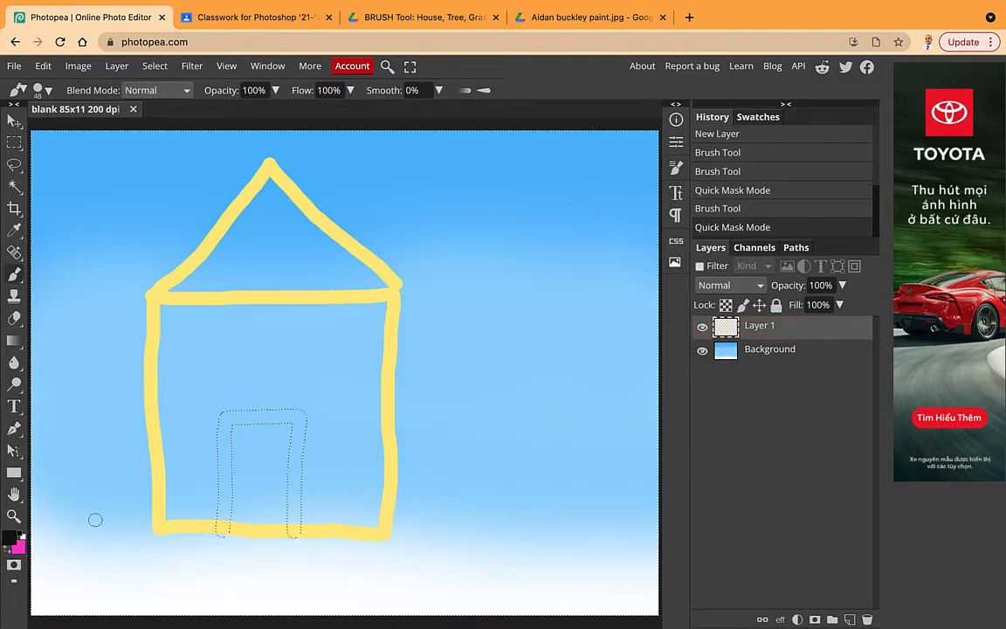
key("ctrl+d")
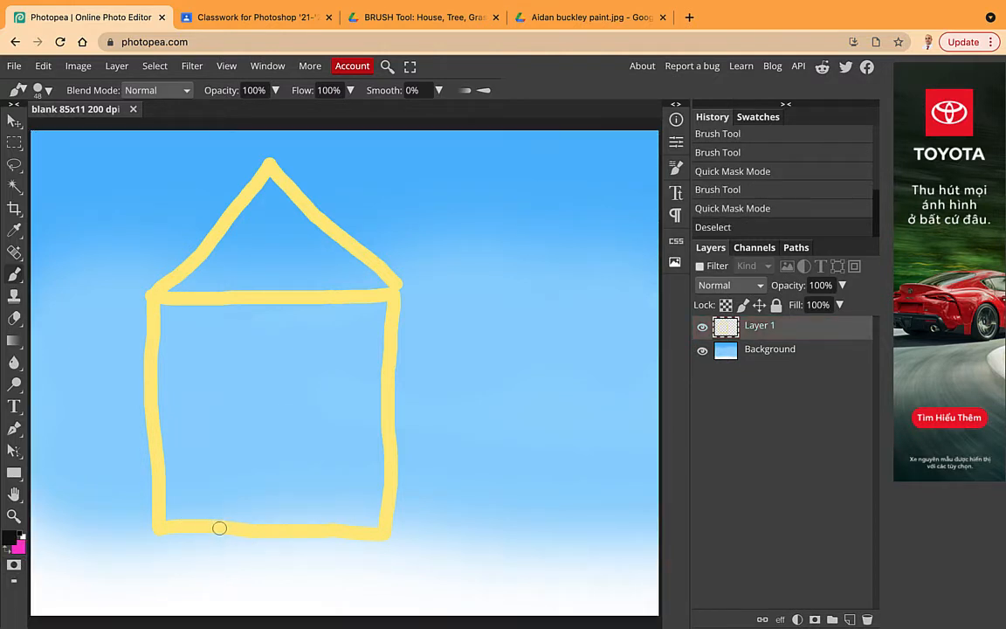
Outline a black door at the base of the house on Layer 1, and hide that layer
mouse_move(222, 524)
left_mouse_down()
mouse_move(219, 433)
mouse_move(282, 427)
mouse_move(286, 529)
left_mouse_up()
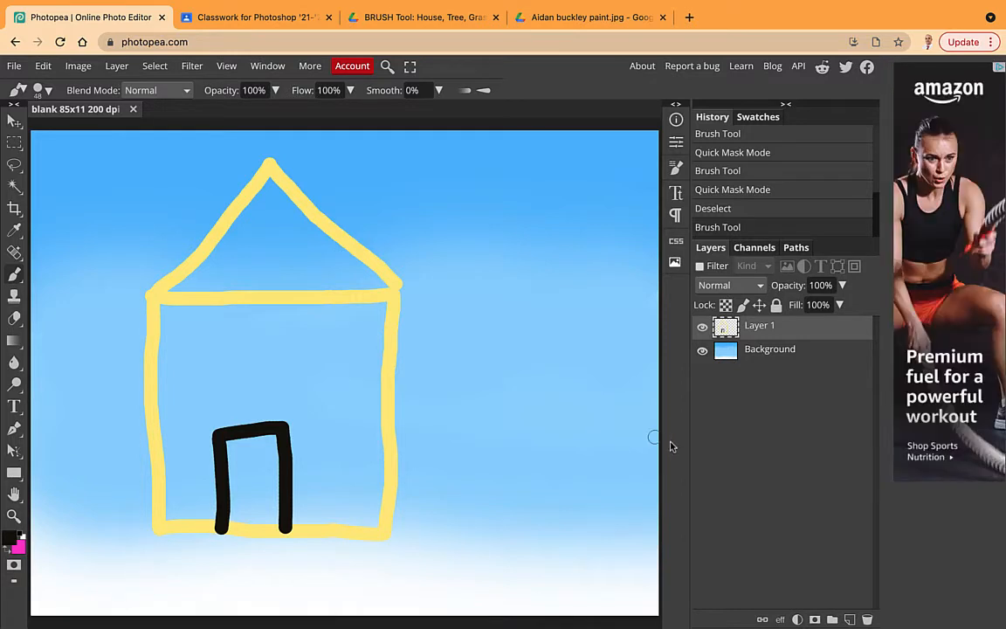
left_click(703, 329)
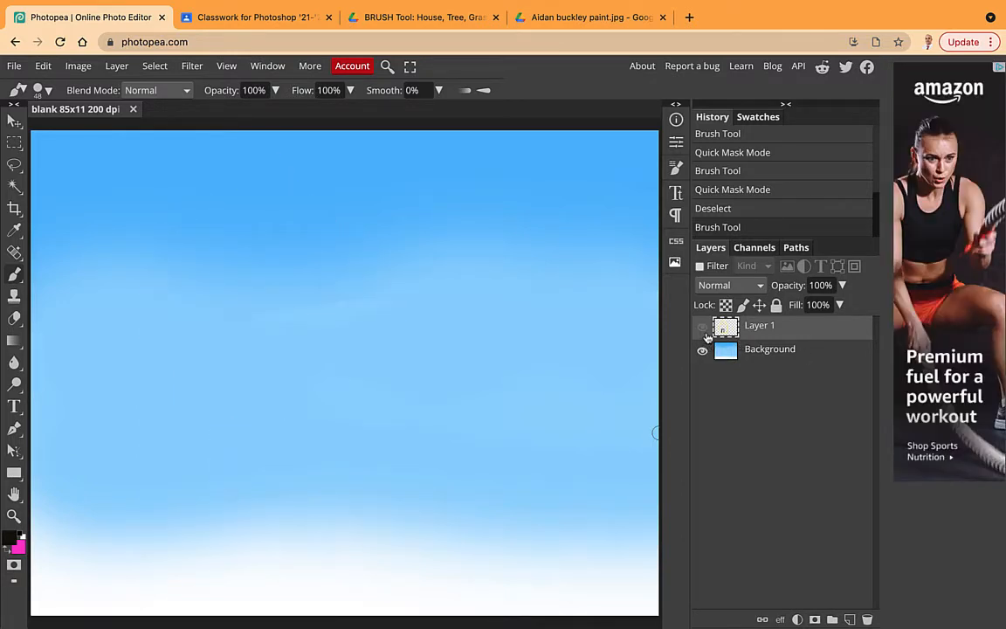
left_click(703, 329)
left_click(703, 329)
left_click(703, 329)
left_click(702, 330)
Add a new layer above Layer 1 and set the foreground colour to the pale yellow ffef8c
left_click(848, 619)
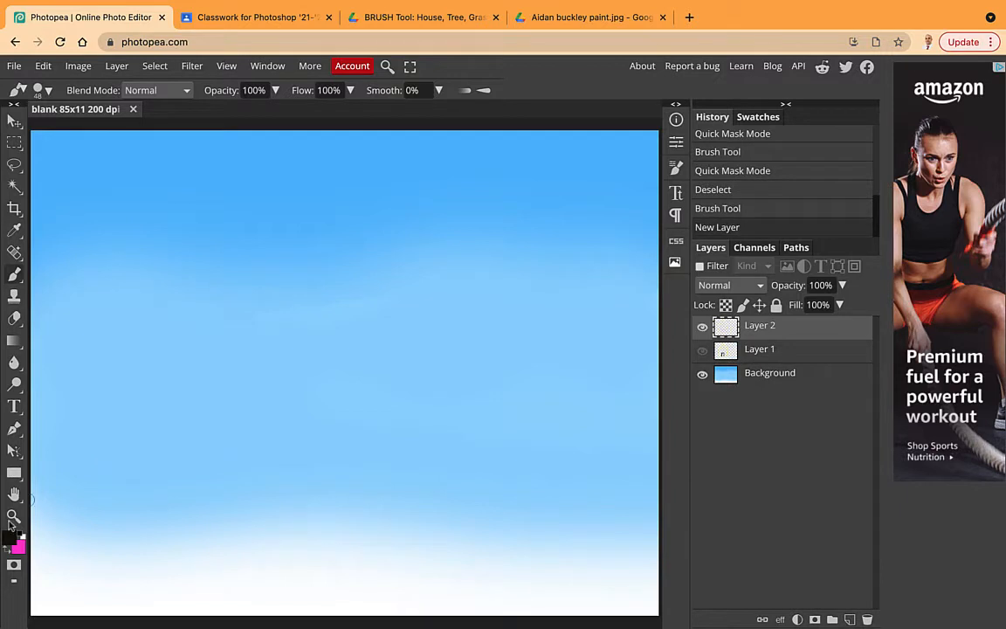
left_click(9, 542)
left_click(206, 264)
left_click(188, 193)
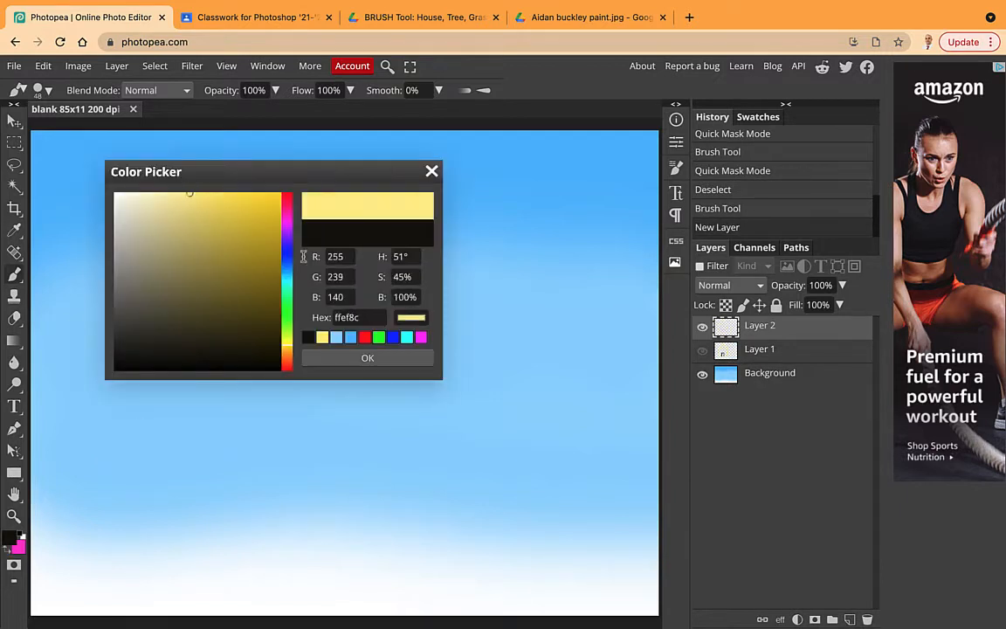
left_click(365, 358)
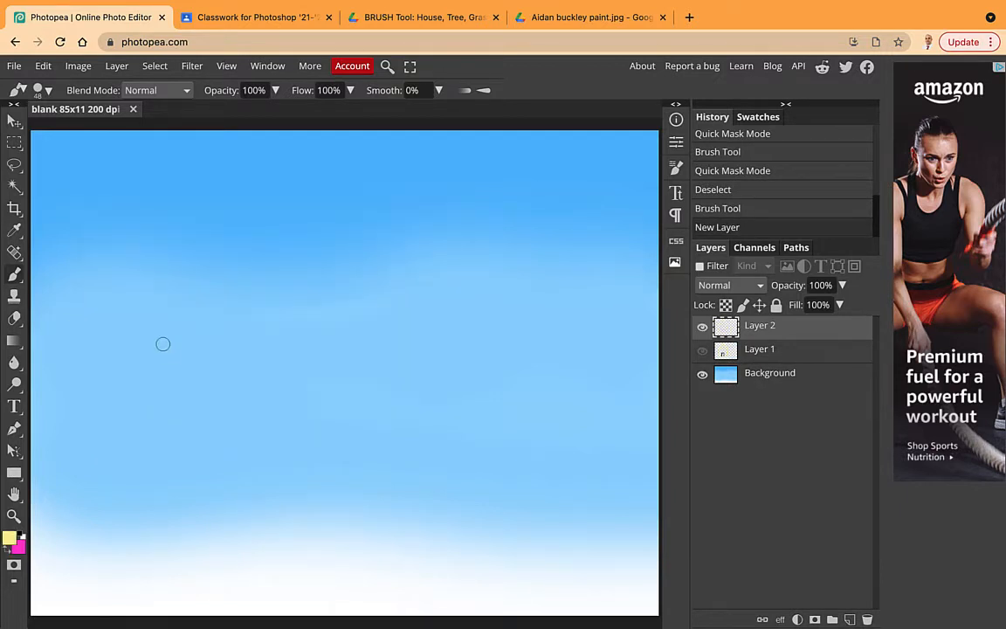
Outline a house with connected straight brush lines on Layer 2, giving it a four-sided body and a triangular roof
left_click(178, 294)
left_click(176, 531, "shift")
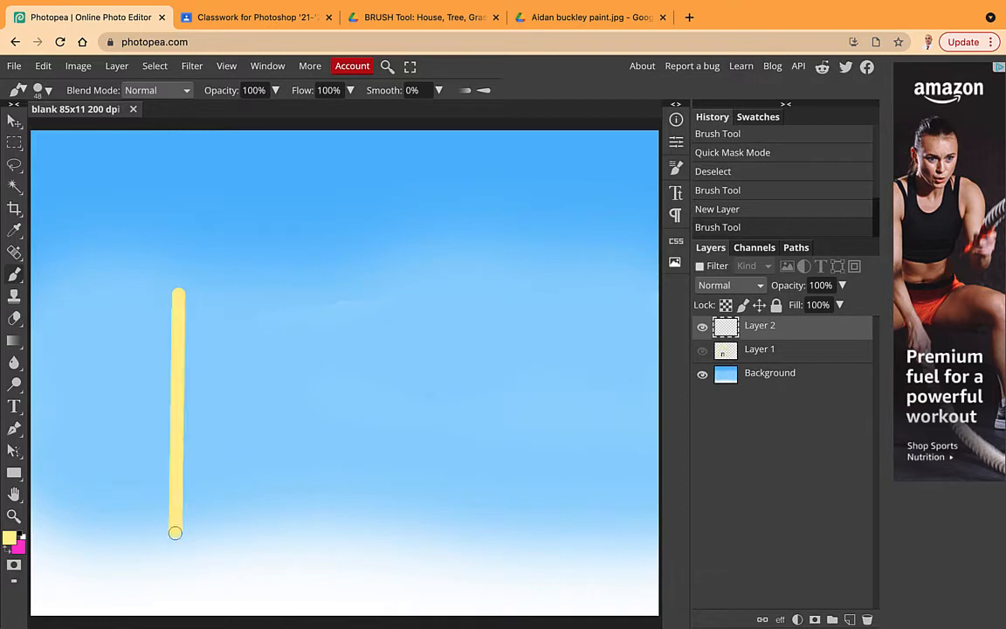
left_click(382, 539, "shift")
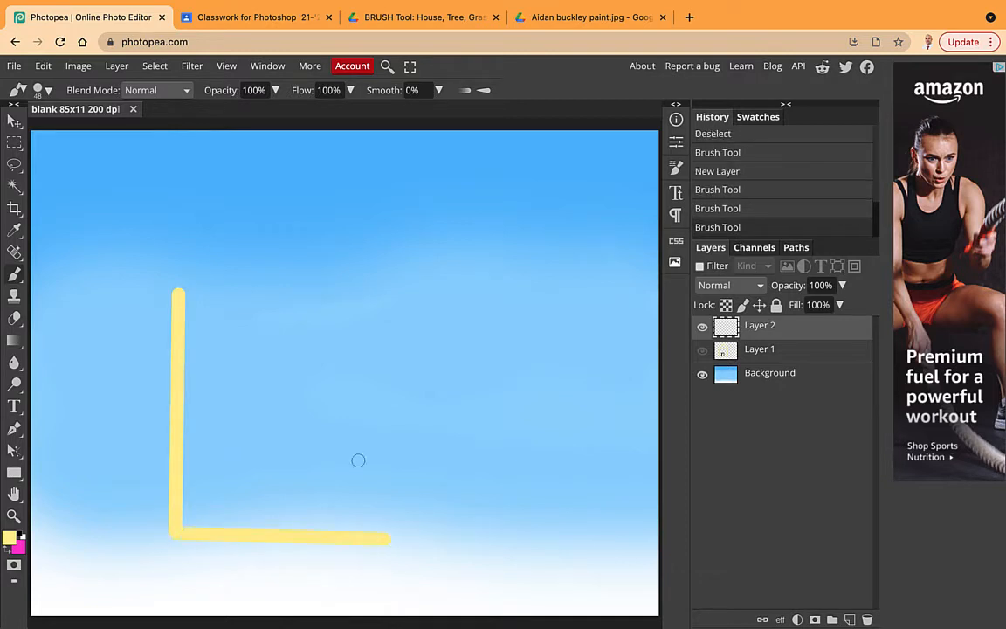
left_click(380, 299, "shift")
left_click(184, 289, "shift")
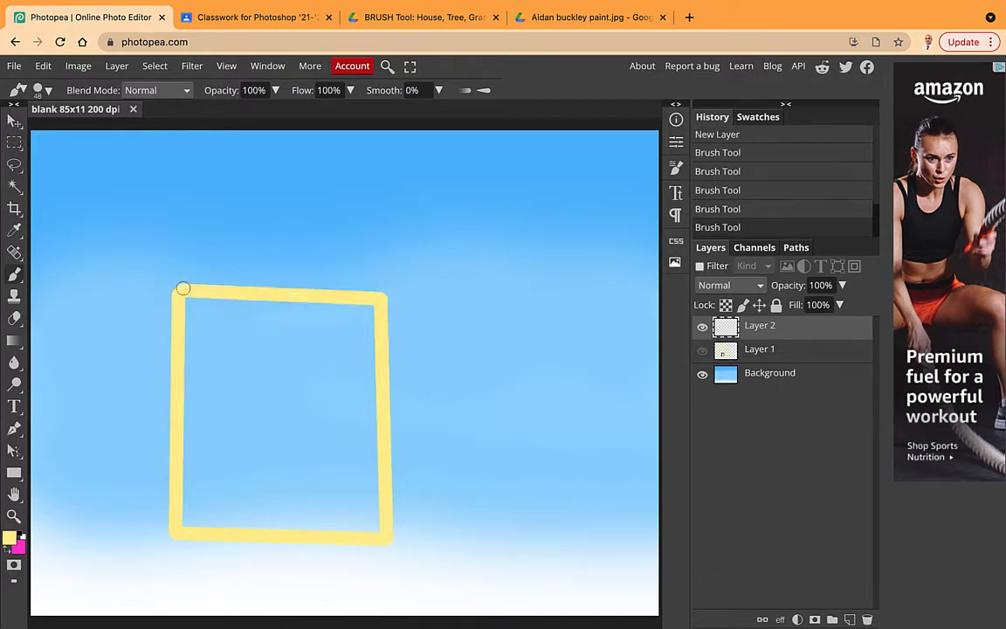
left_click(281, 169, "shift")
left_click(377, 289, "shift")
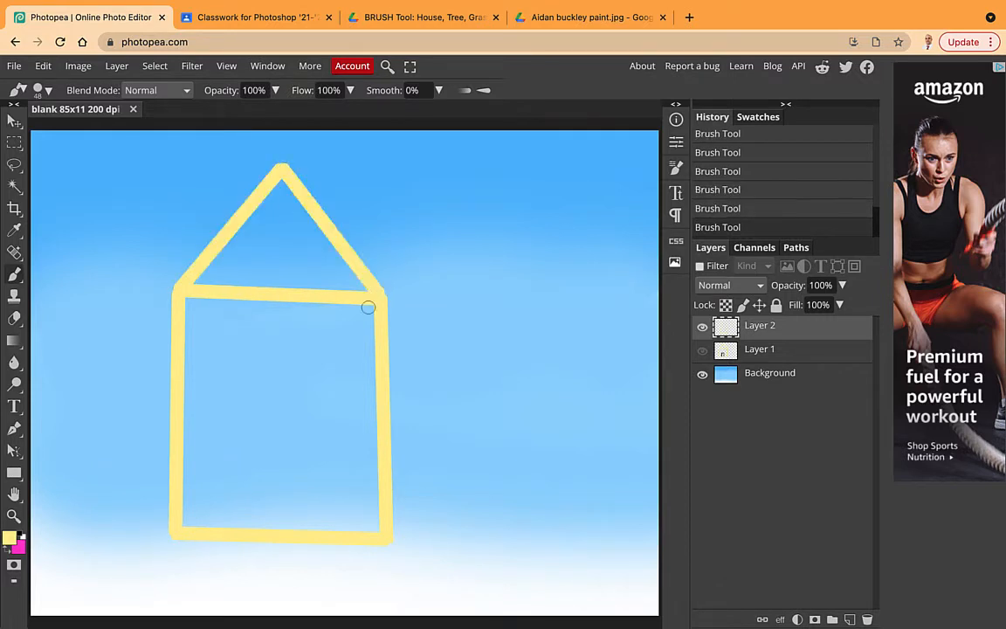
Draw a pale yellow door at the base of the house and two small square windows above it
mouse_move(241, 532)
left_mouse_down()
mouse_move(242, 440)
mouse_move(304, 439)
mouse_move(304, 519)
left_mouse_up()
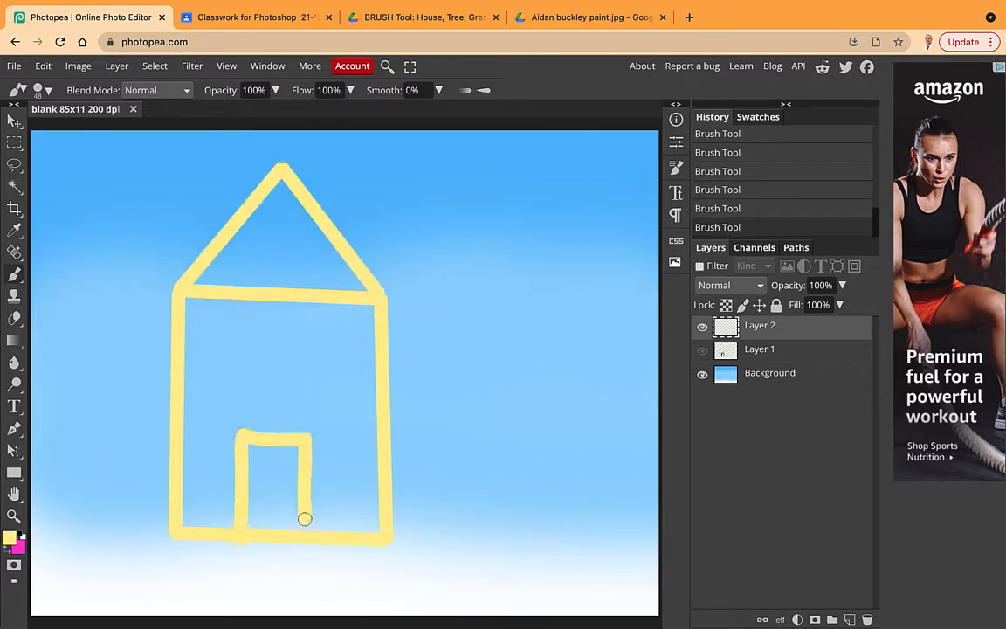
mouse_move(298, 341)
left_mouse_down()
mouse_move(301, 386)
mouse_move(335, 355)
mouse_move(297, 342)
left_mouse_up()
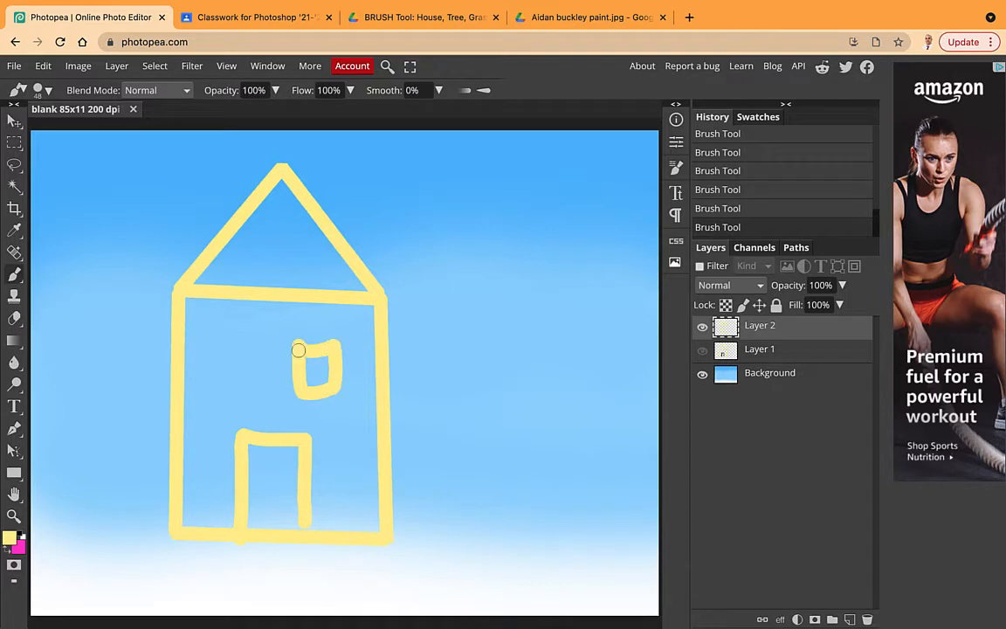
mouse_move(216, 345)
left_mouse_down()
mouse_move(227, 383)
mouse_move(252, 381)
mouse_move(251, 346)
left_mouse_up()
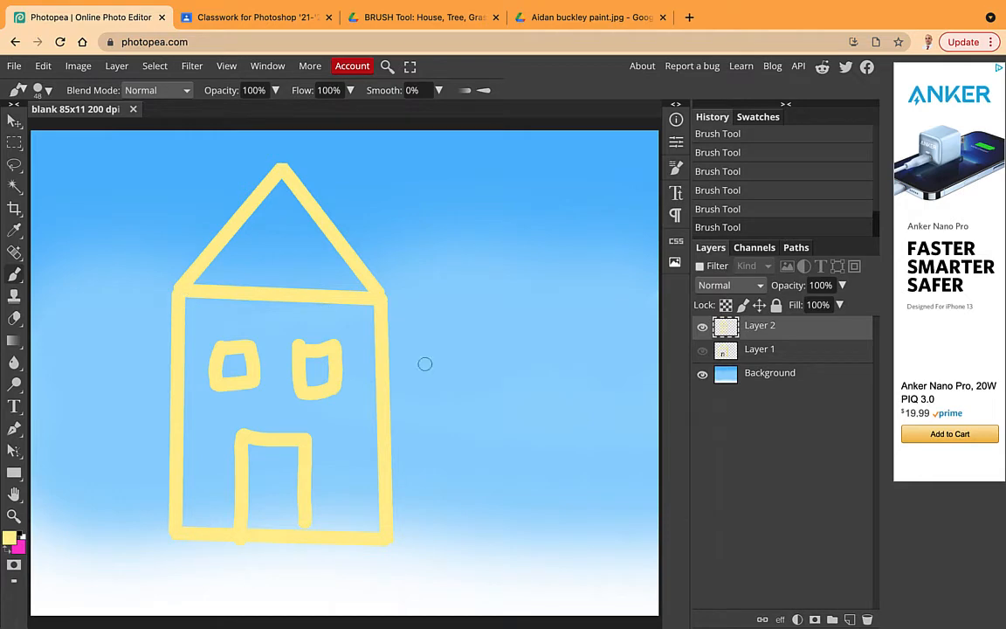
Try the 87 px textured brush preset at 386 px with black strokes beside the house, and undo them
right_click(467, 359)
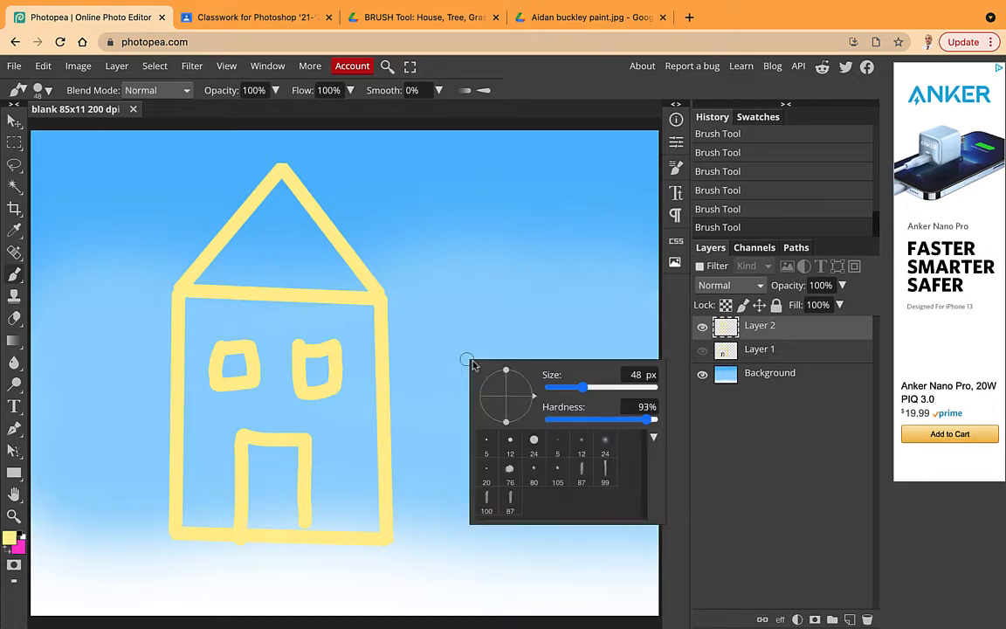
left_click(581, 472)
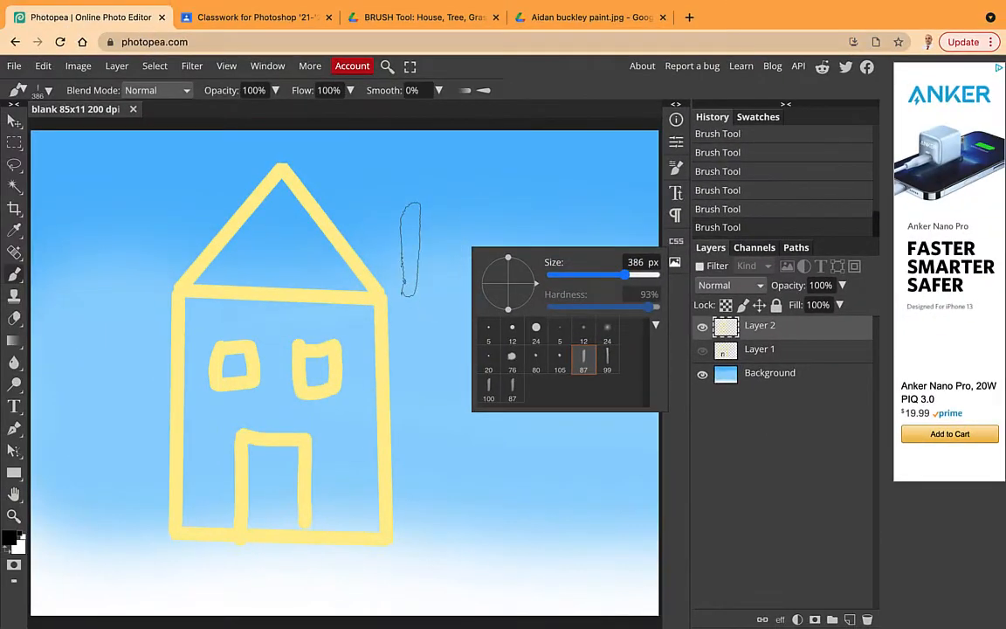
left_click_drag(411, 249, 542, 266)
mouse_move(563, 349)
left_mouse_down()
mouse_move(498, 436)
mouse_move(399, 431)
mouse_move(542, 509)
left_mouse_up()
key("ctrl+z")
Load the trees.abr brush set into the brush presets
right_click(454, 271)
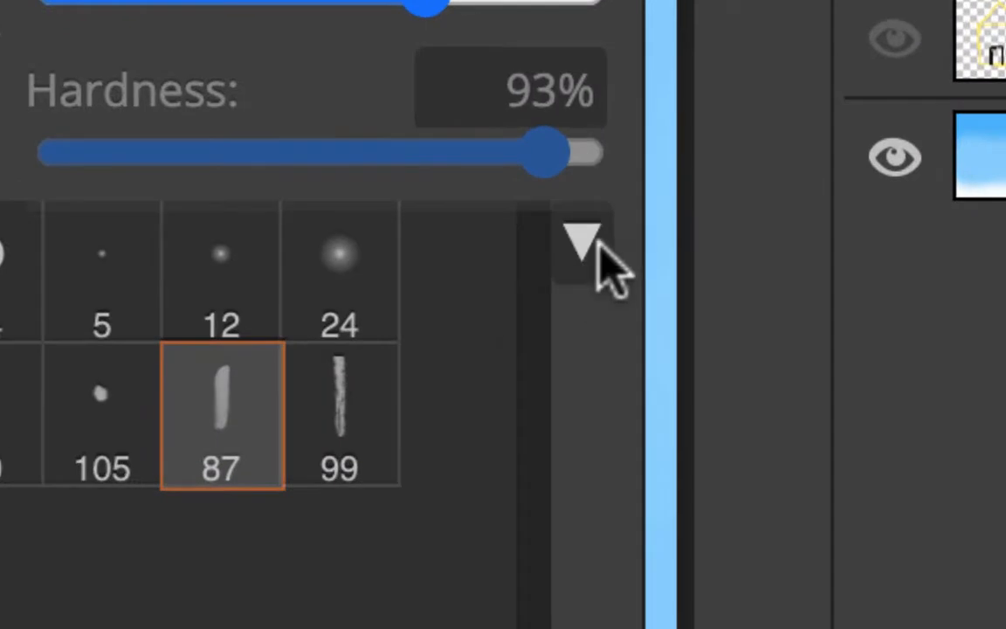
left_click(587, 244)
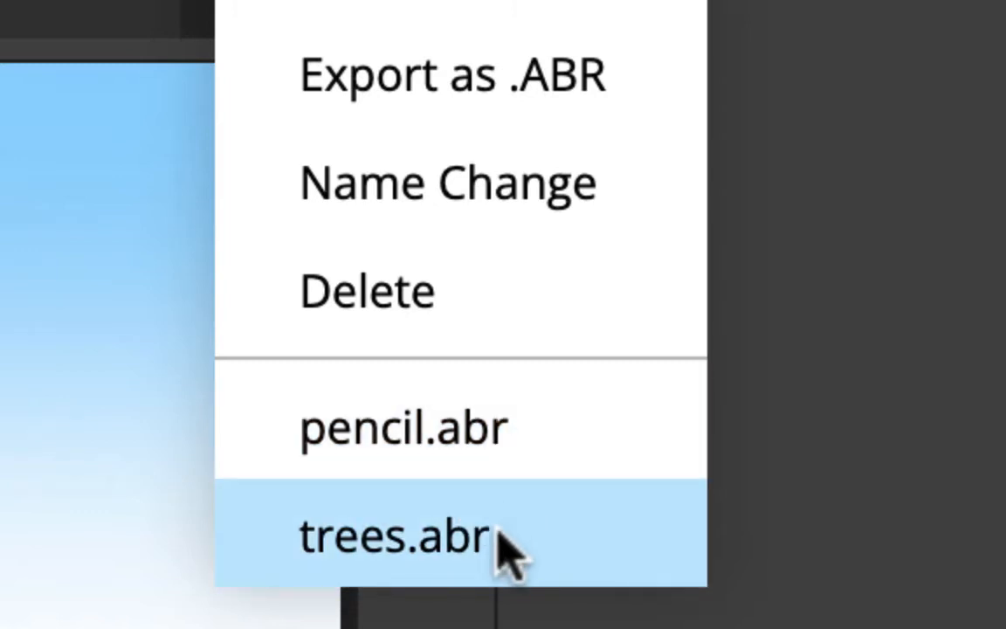
left_click(514, 552)
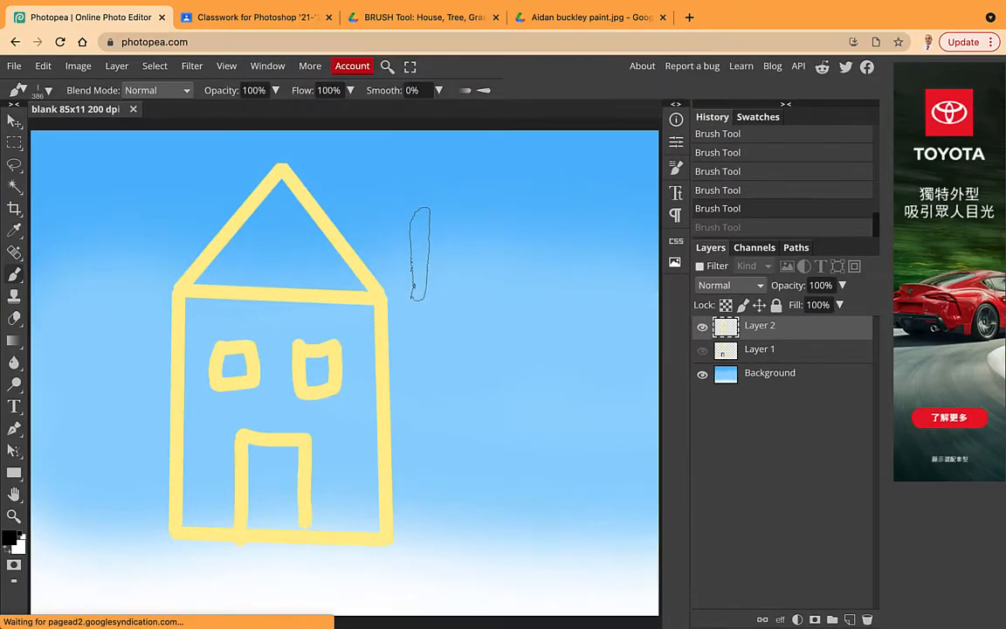
Stamp a spreading tree to the right of the house with the first 1000 px tree brush in dark green 2f6007
right_click(420, 254)
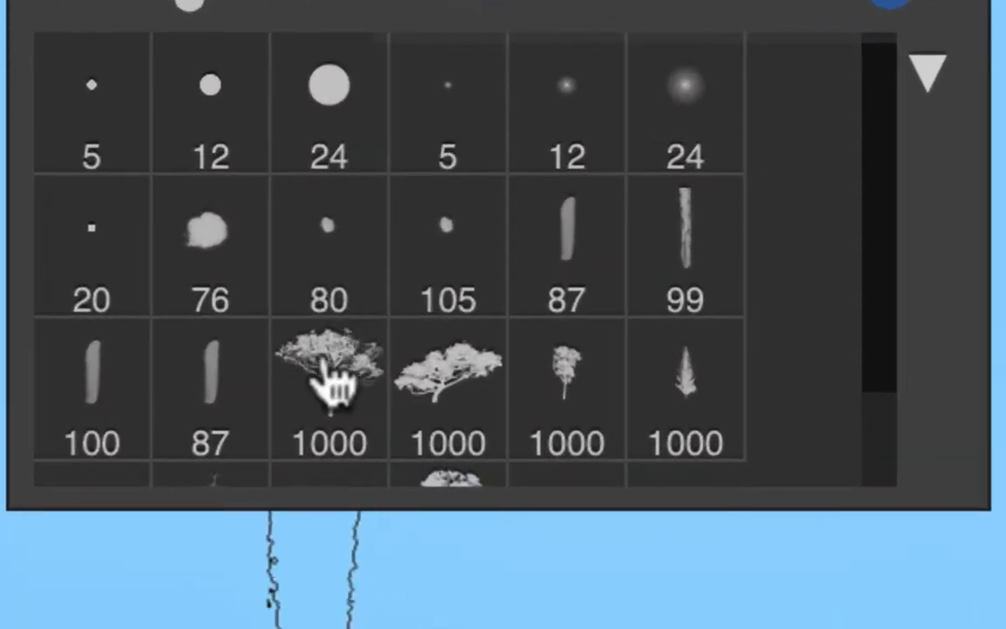
left_click(331, 382)
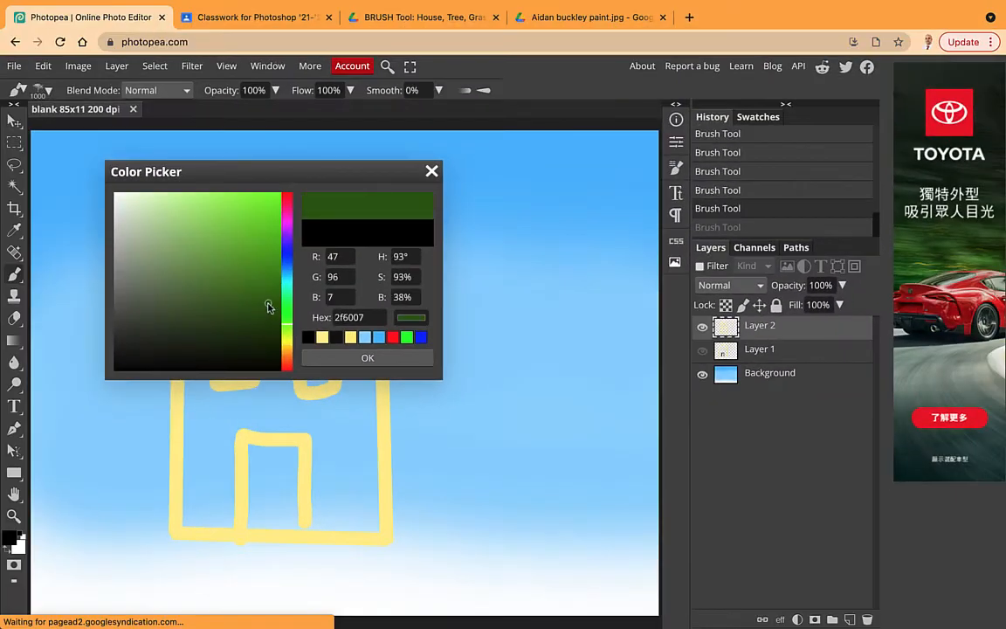
left_click(373, 356)
right_click(461, 409)
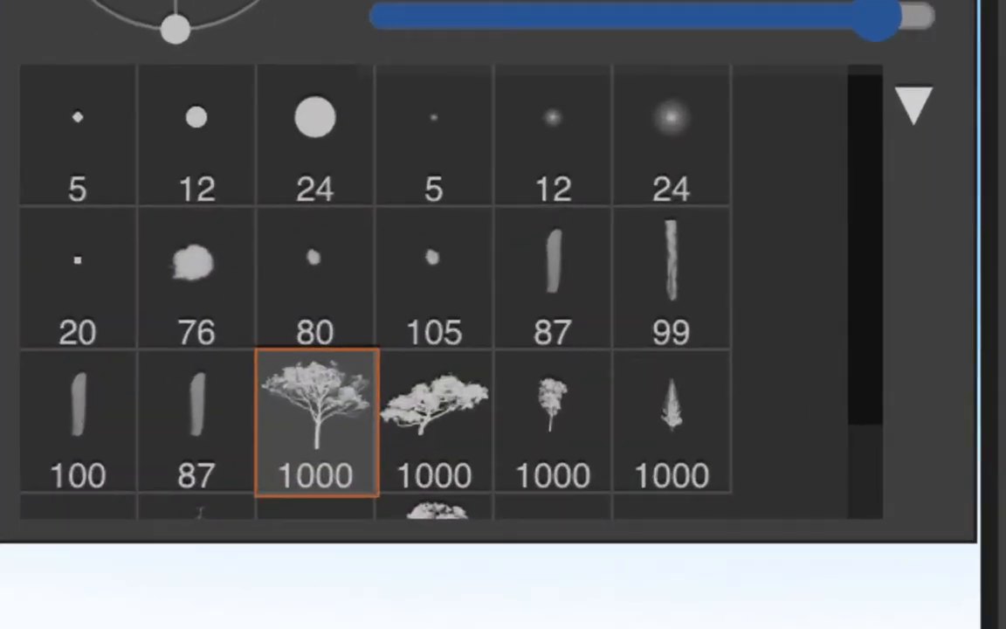
left_click(461, 322)
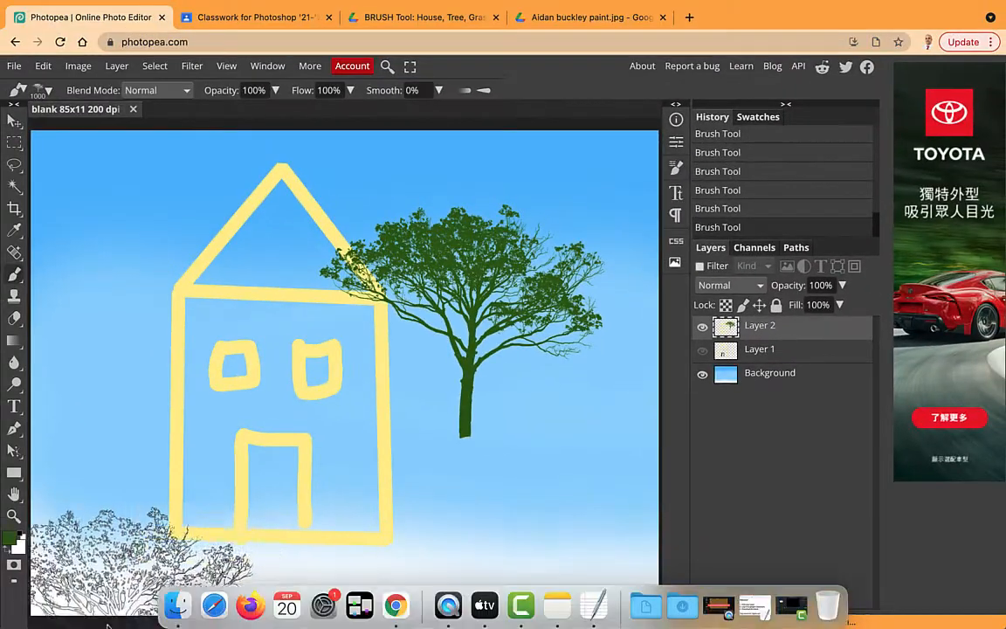
Stamp a tall, narrow tree to the left of the house with the third 1000 px tree brush
right_click(341, 362)
left_click(453, 507)
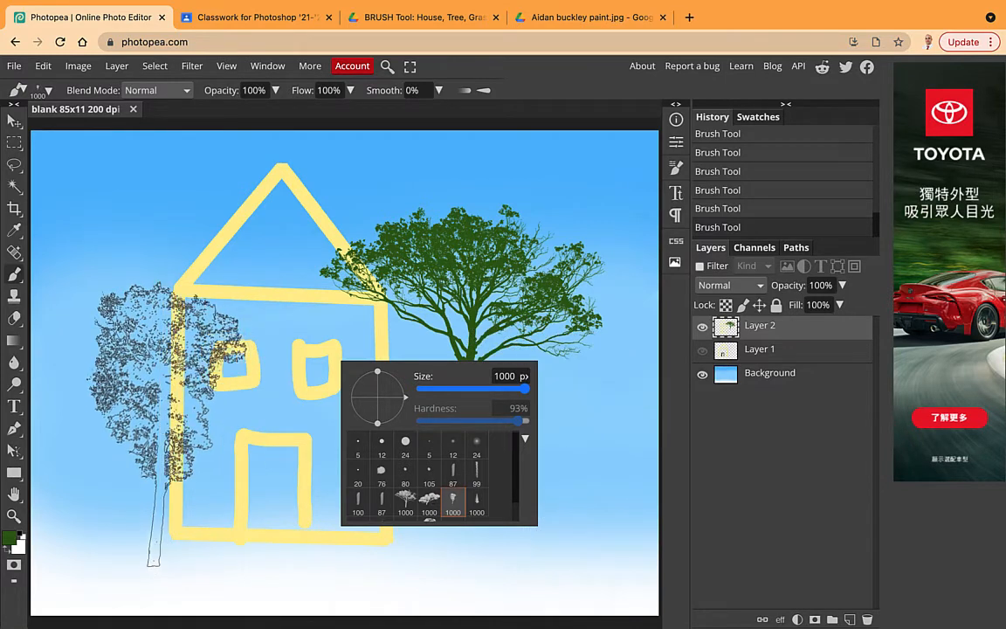
left_click(112, 310)
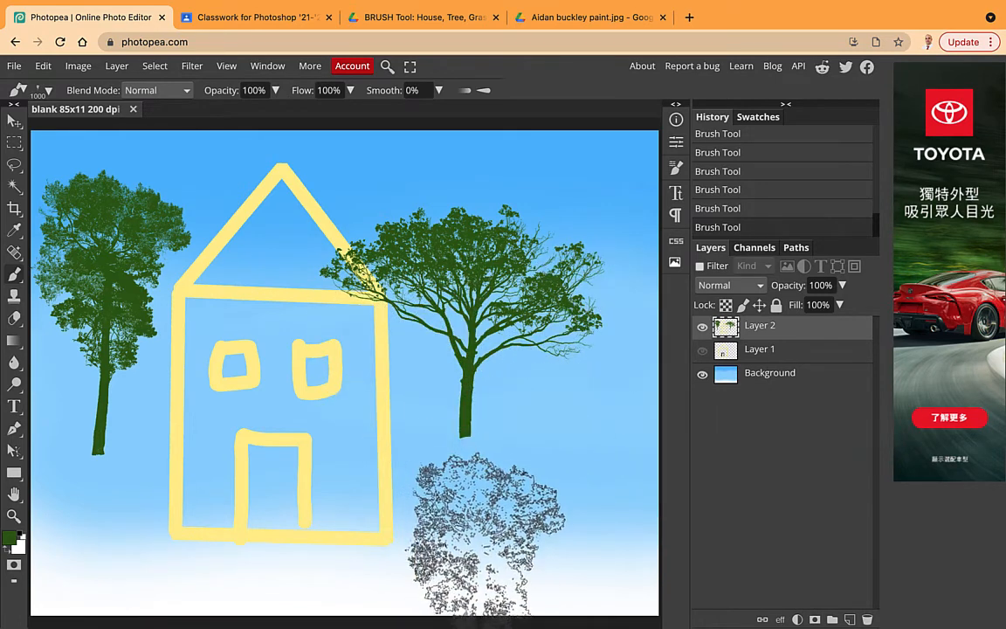
Load the grass brushes from the Grass_Photoshop brushes ZIP file into the brush presets
mouse_move(559, 618)
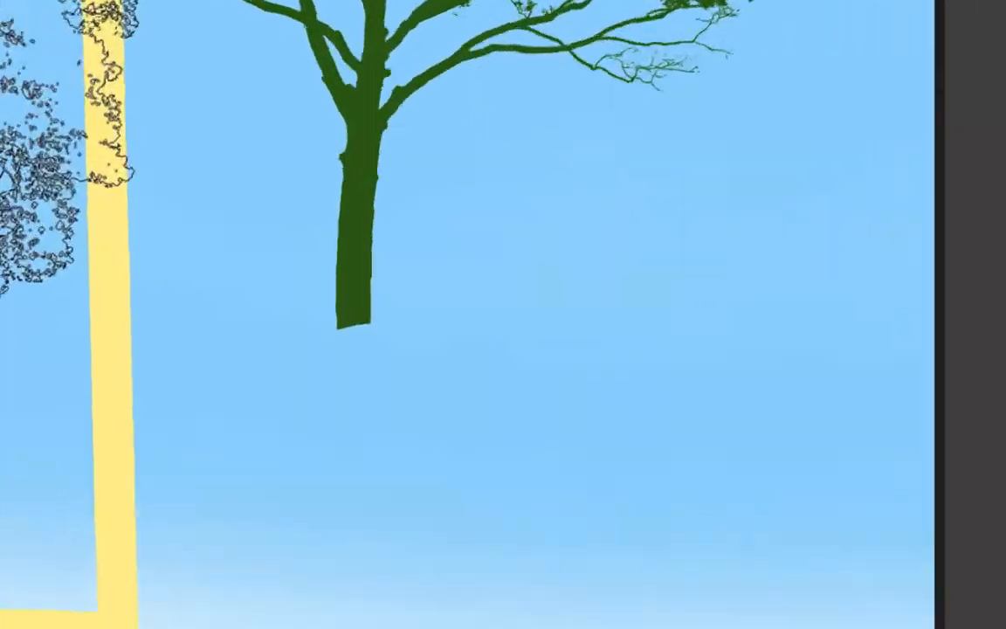
right_click(330, 365)
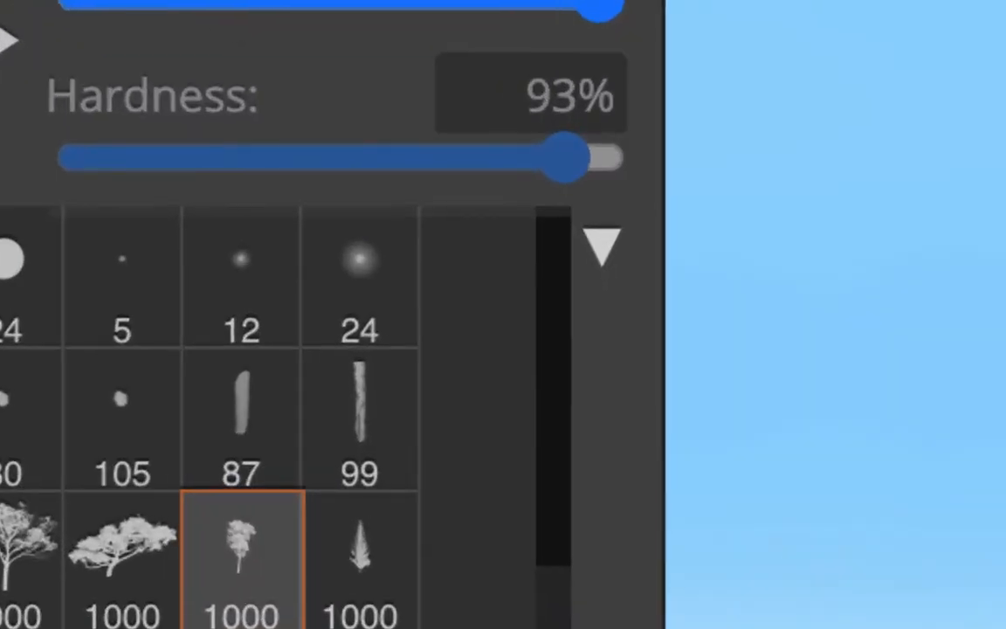
left_click(604, 245)
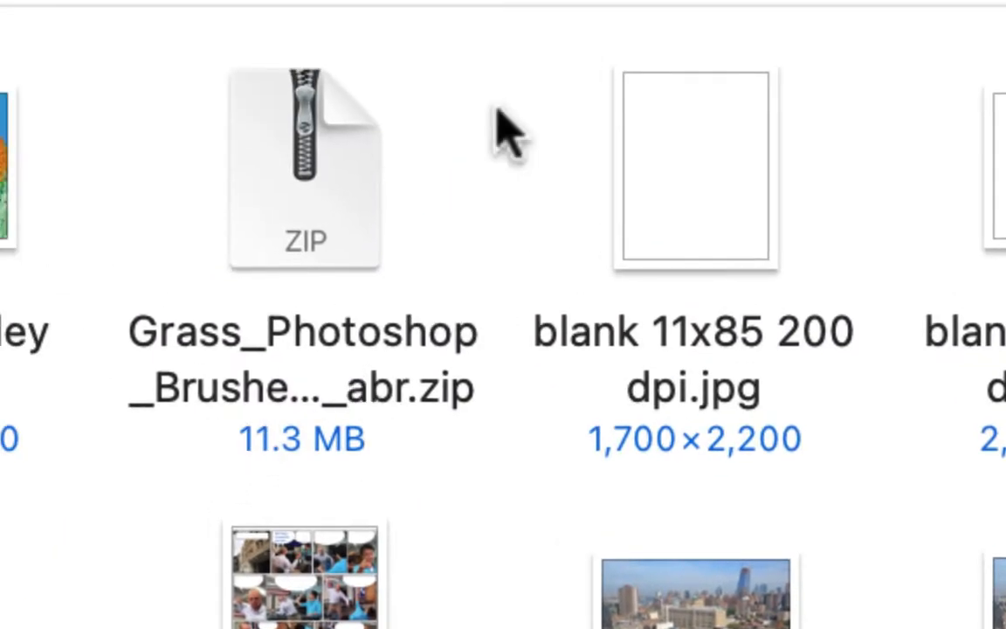
left_click(348, 183)
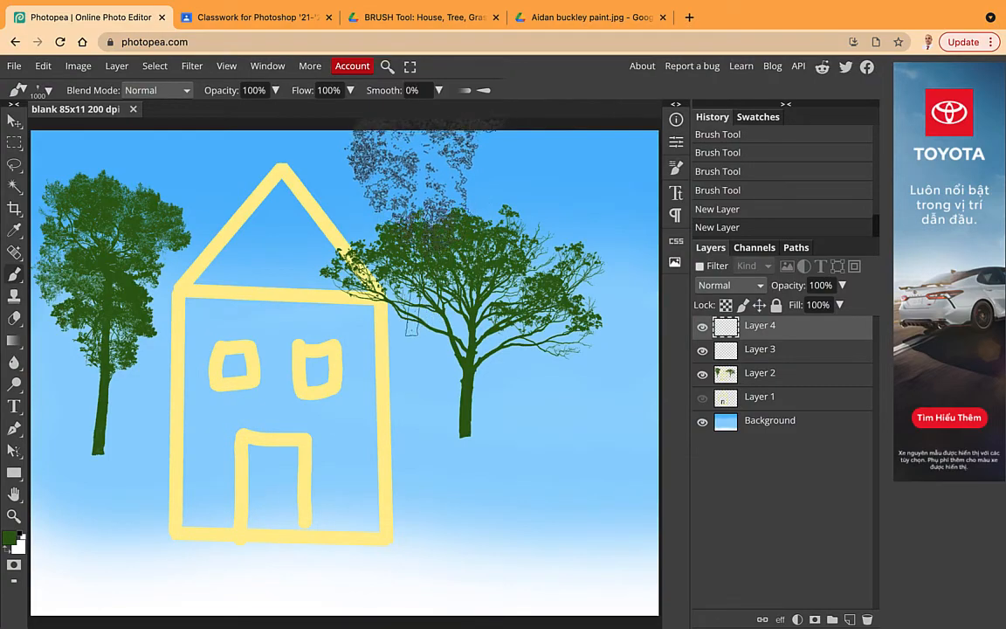
Paint light green 9ed03e grass along the canvas's bottom edge with the last 2500 px grass brush, and switch the brush colour to black
right_click(293, 349)
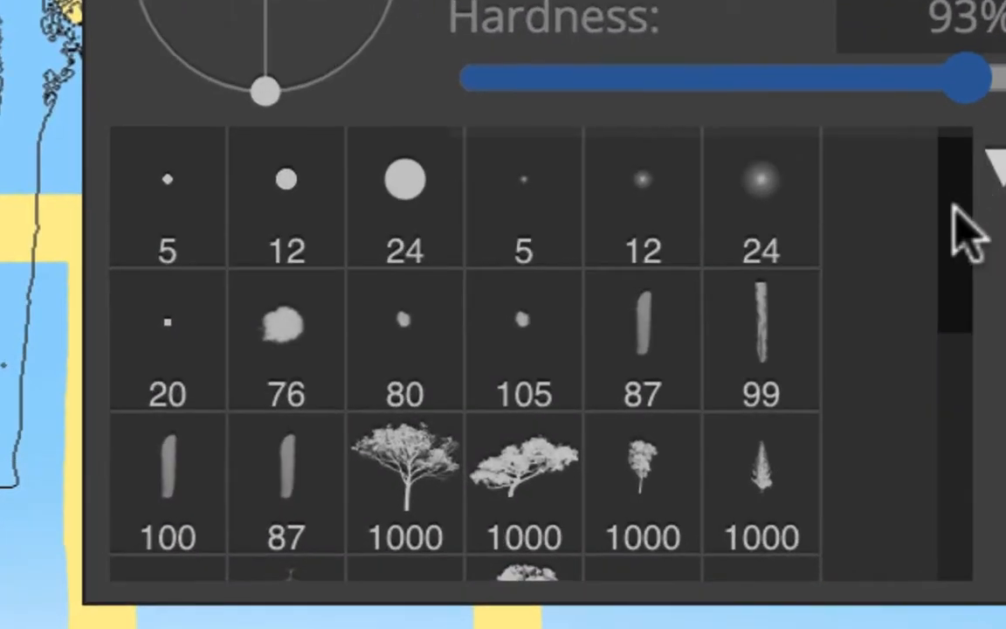
left_click_drag(965, 231, 995, 524)
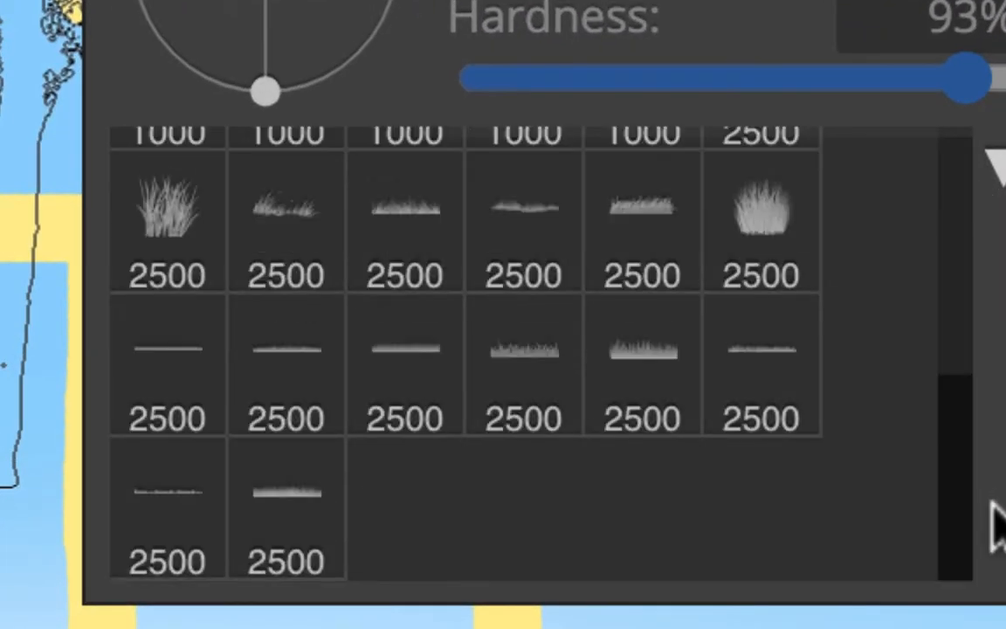
left_click(297, 568)
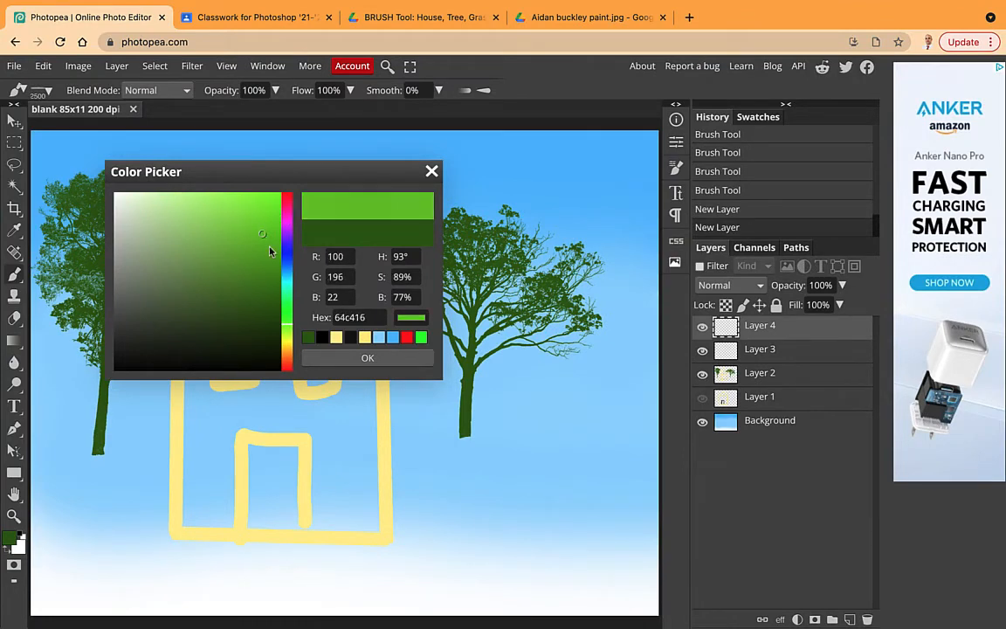
mouse_move(288, 326)
left_mouse_down()
mouse_move(288, 343)
mouse_move(288, 330)
left_mouse_up()
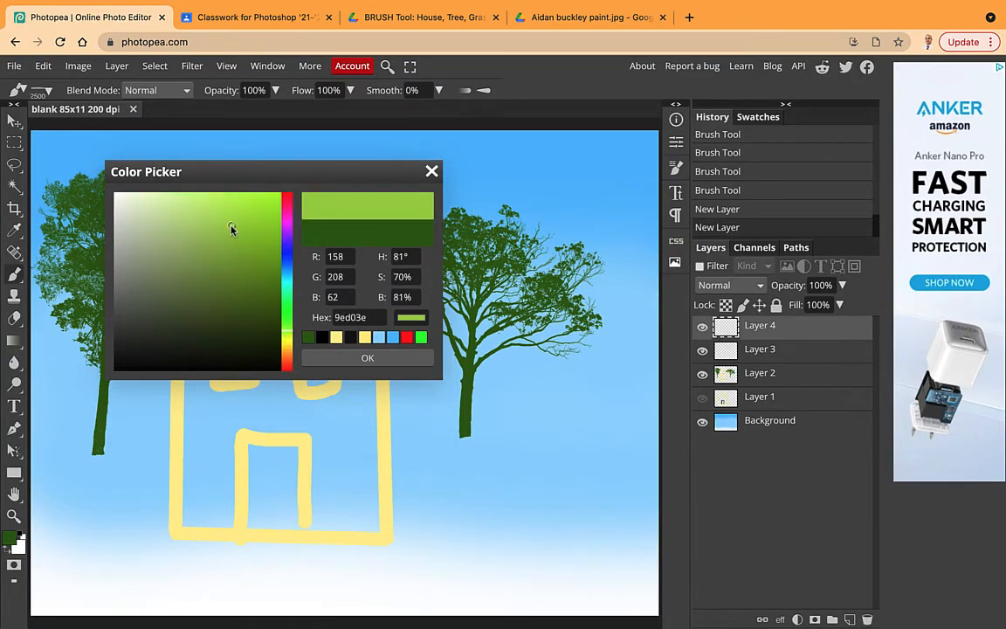
left_click(368, 358)
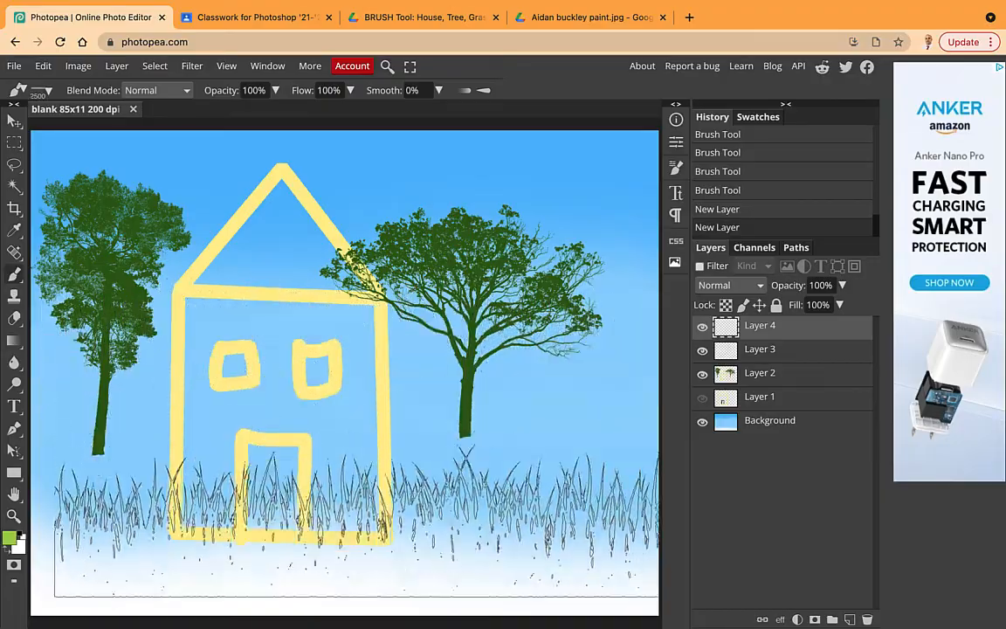
left_click_drag(318, 569, 489, 572)
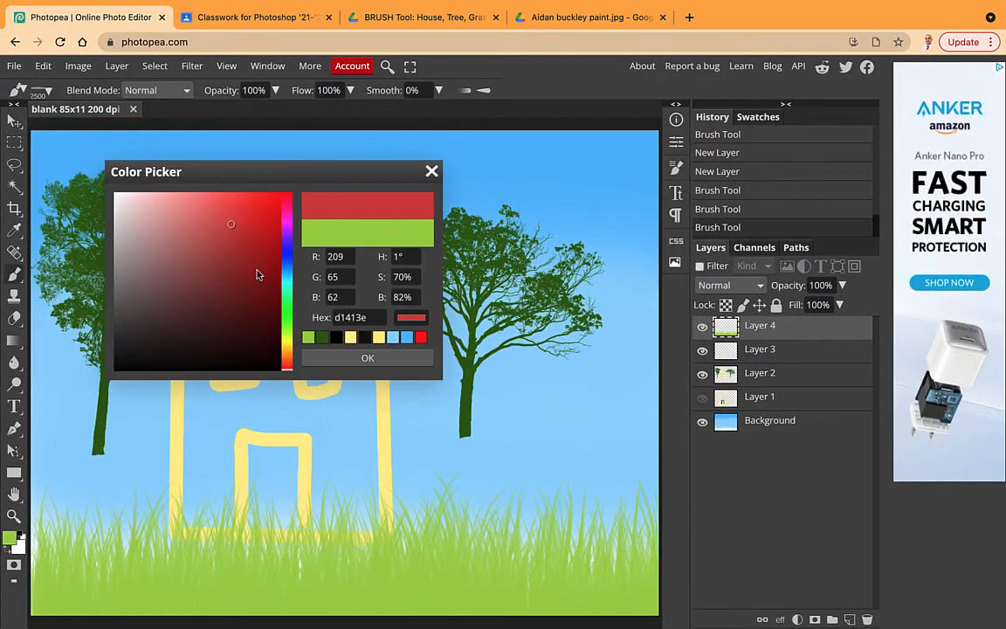
left_click(332, 358)
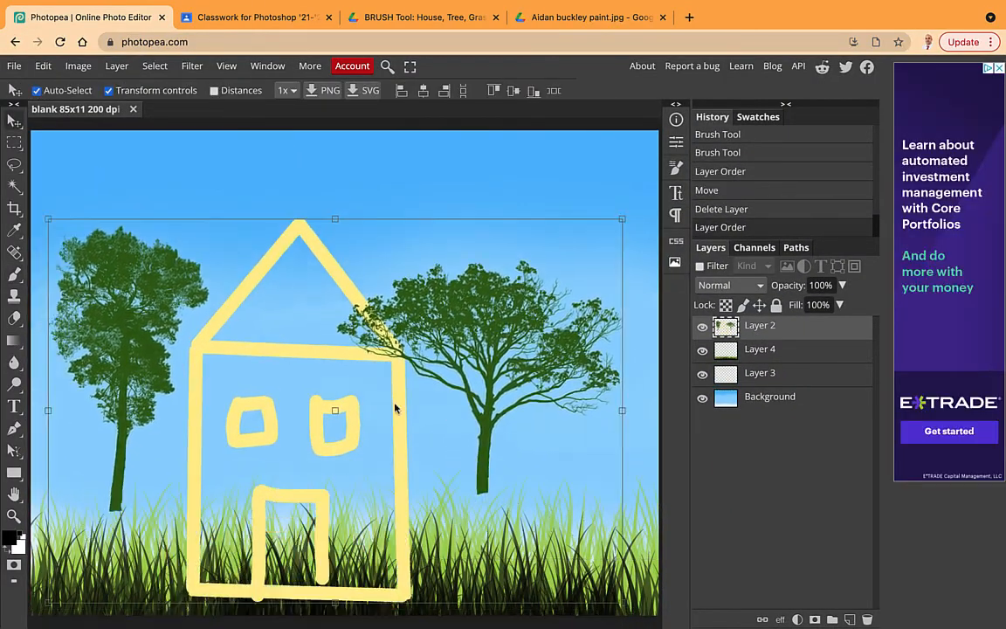
Shift the house and trees on Layer 2 slightly up and left, and reorder Layer 2 beneath the grass on Layer 4
left_click_drag(395, 408, 373, 395)
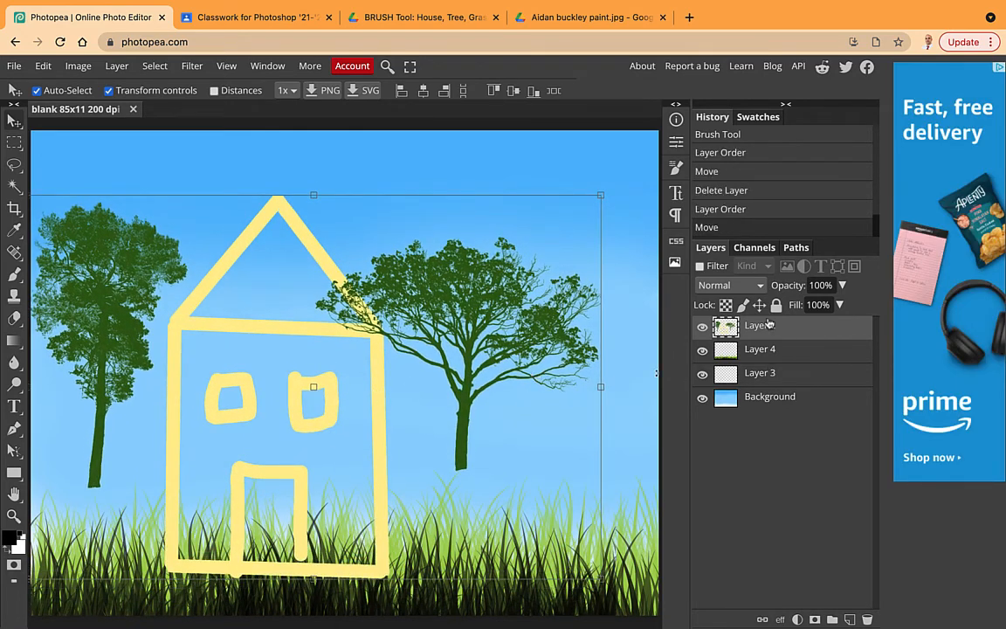
left_click_drag(748, 367, 747, 369)
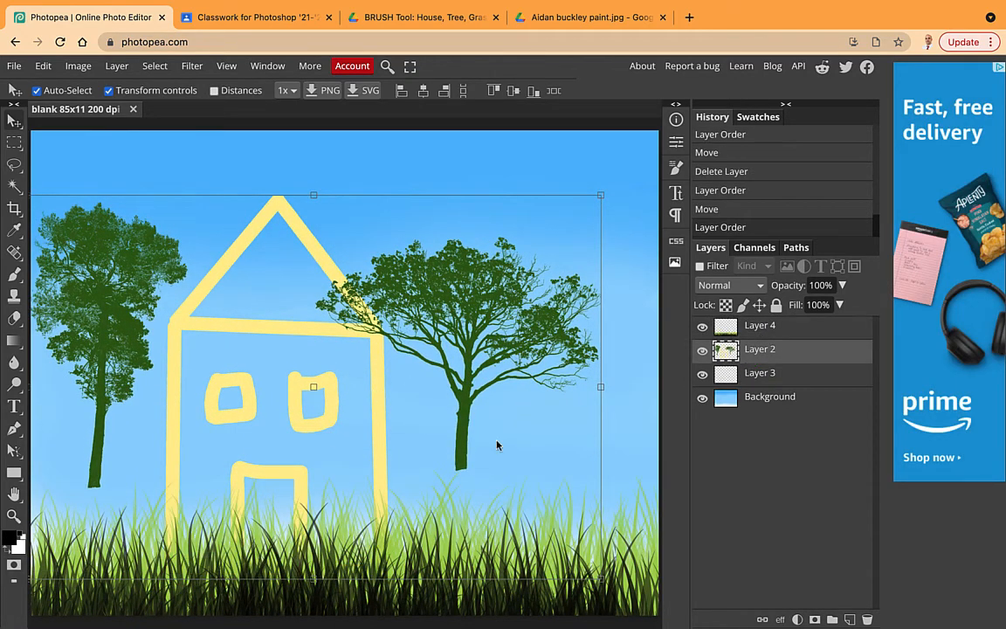
key("ctrl+alt+t")
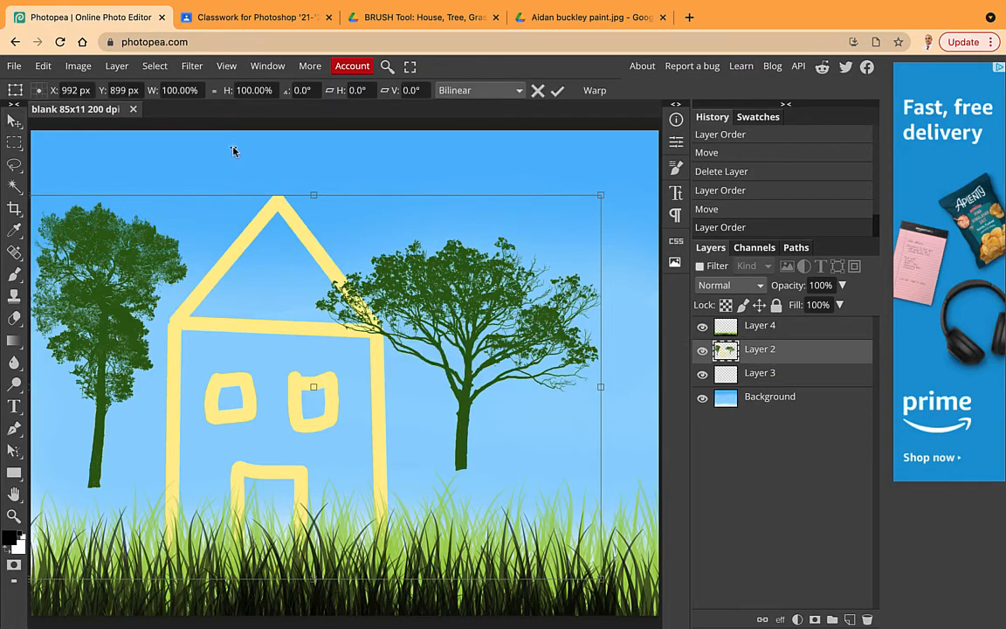
Choose a different 2500 px grass brush with taller blades and set the foreground colour to dark green
key("b")
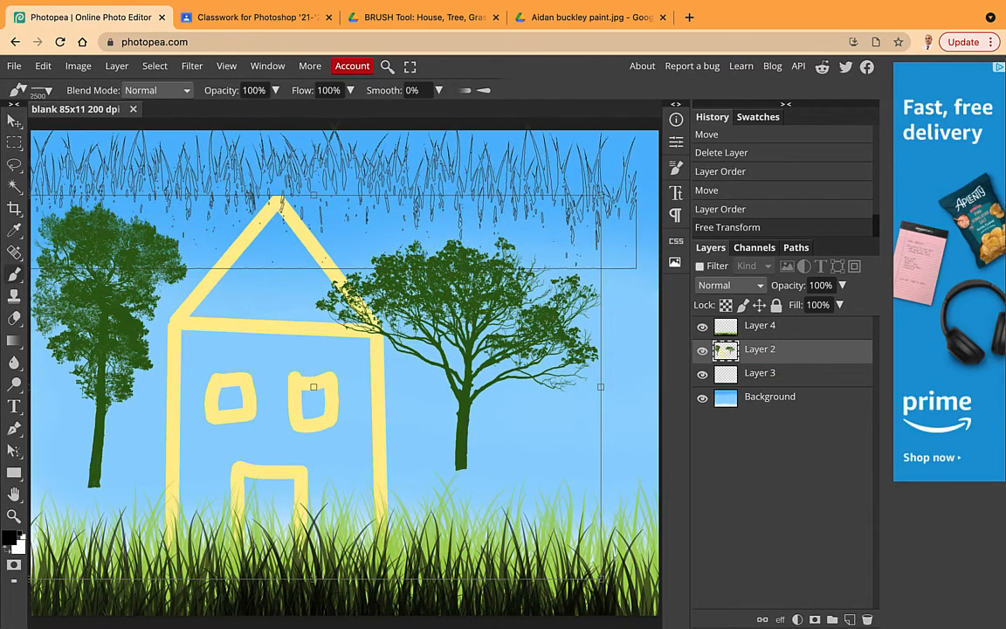
right_click(381, 402)
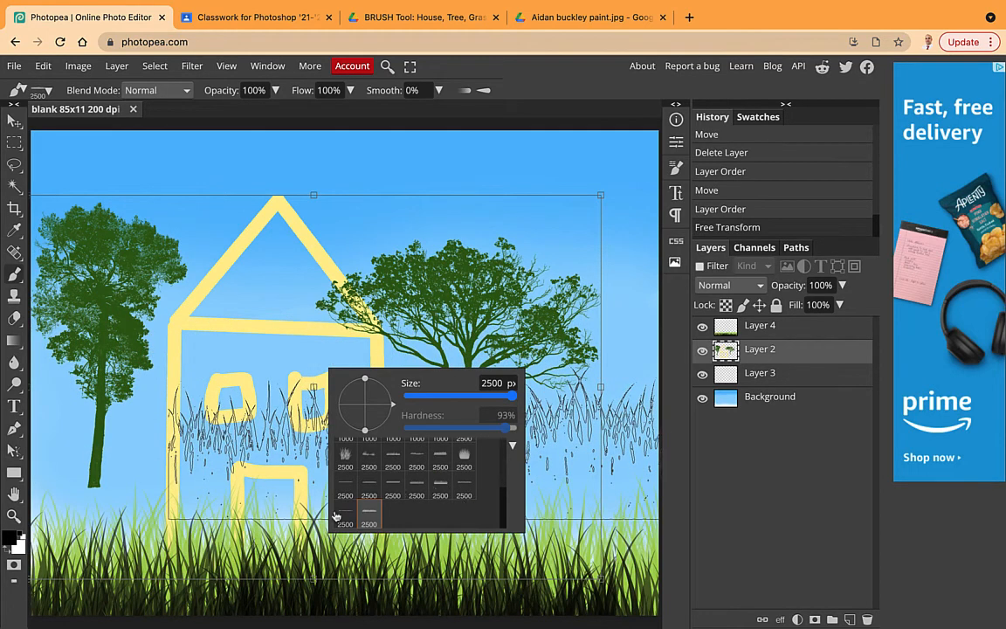
left_click(11, 536)
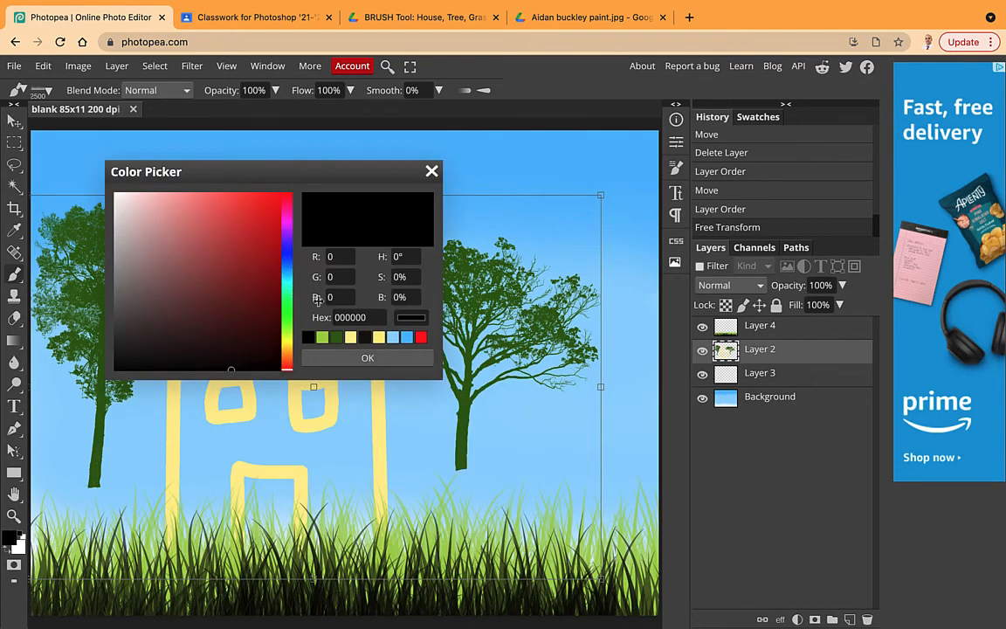
left_click_drag(291, 316, 276, 323)
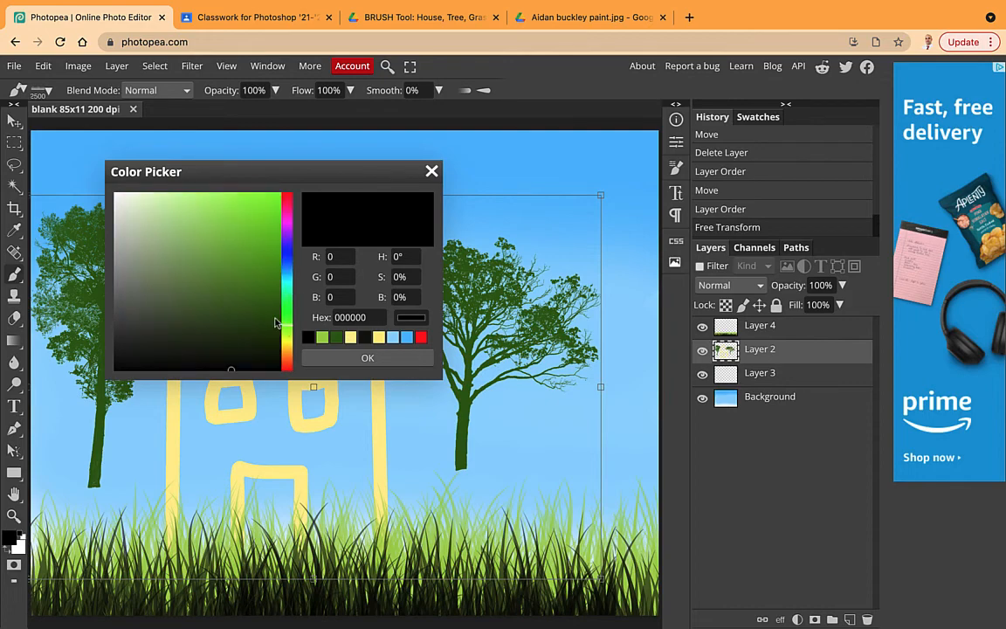
left_click(349, 359)
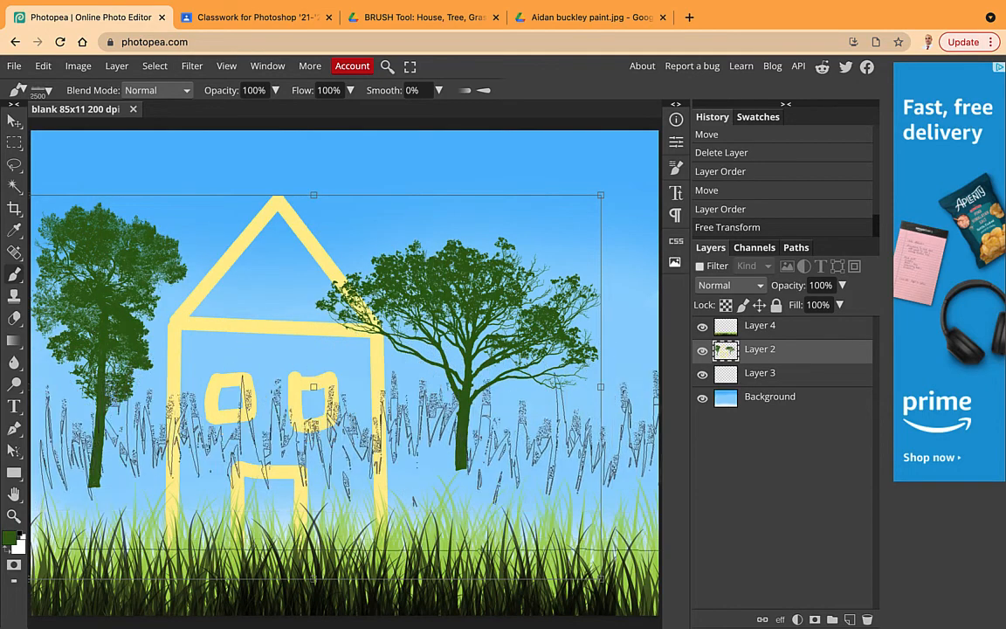
left_click(314, 437)
left_click(511, 450)
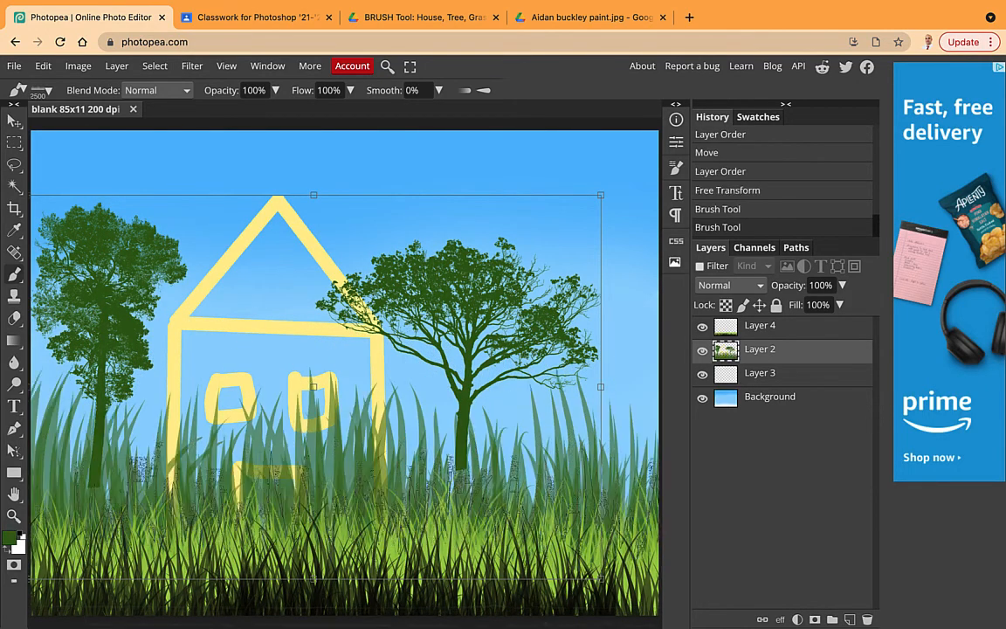
key("ctrl+z")
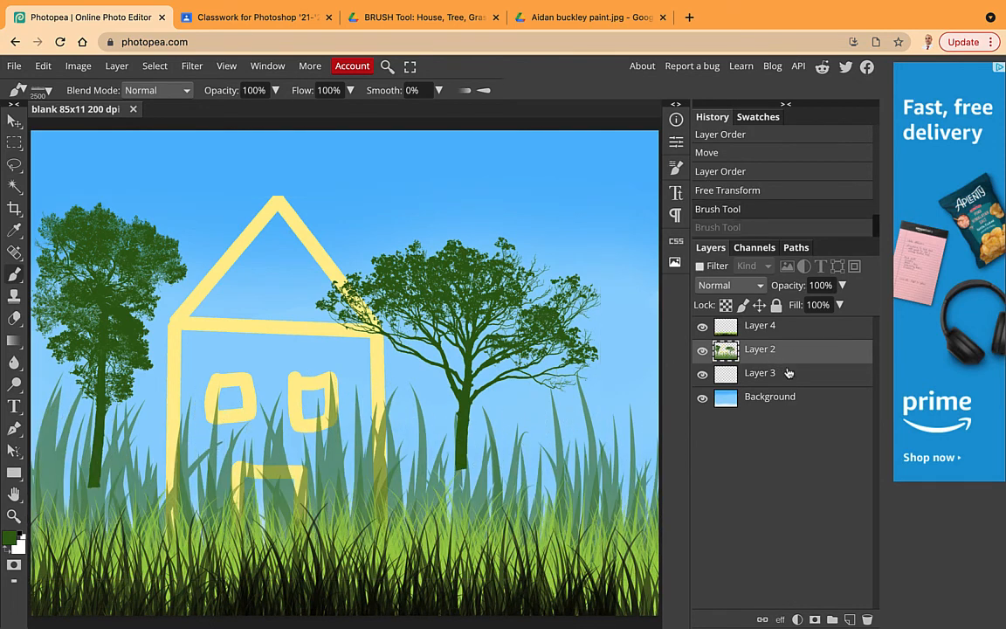
key("ctrl+z")
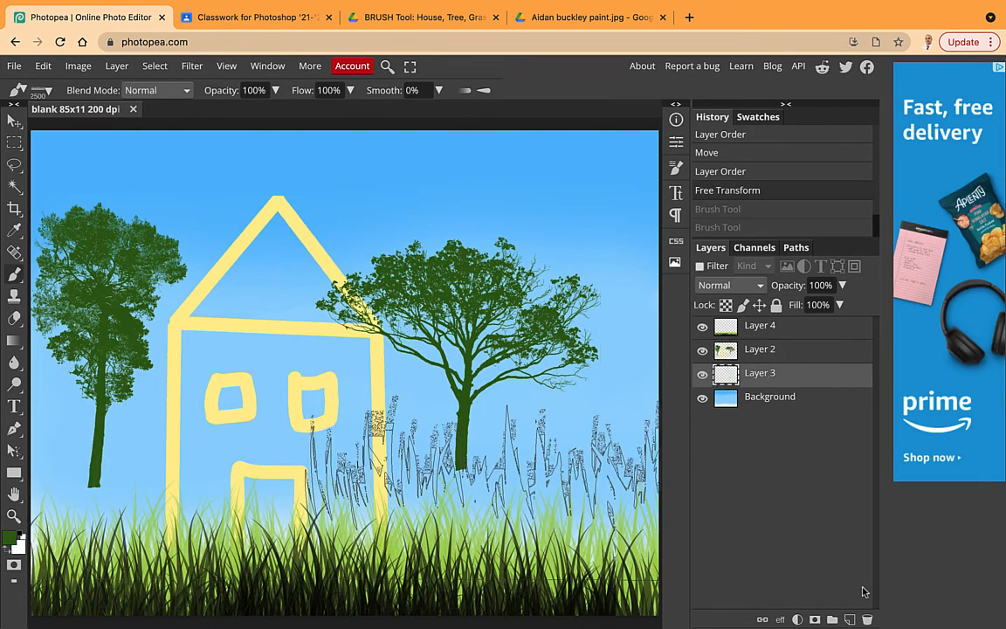
Add a new layer directly above Layer 3 and stamp tall dark green grass on it behind the house and trees
left_click(849, 619)
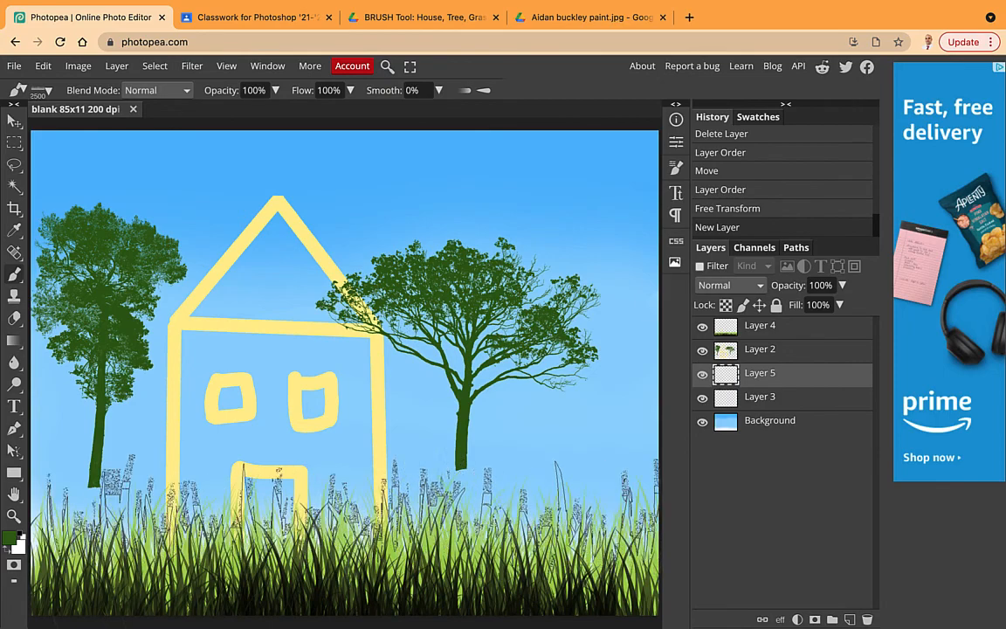
left_click(347, 455)
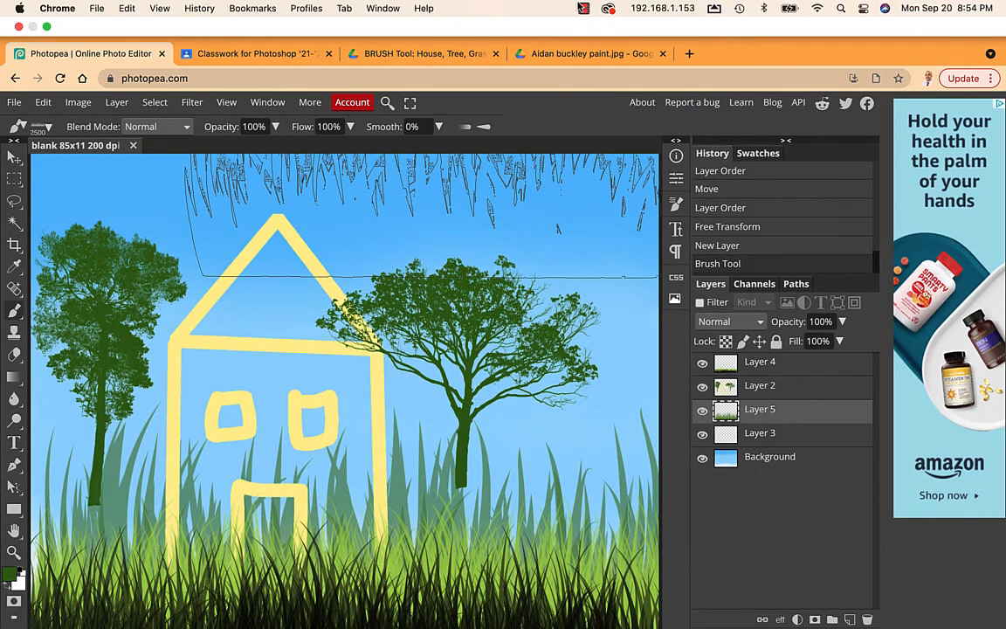
left_click(583, 8)
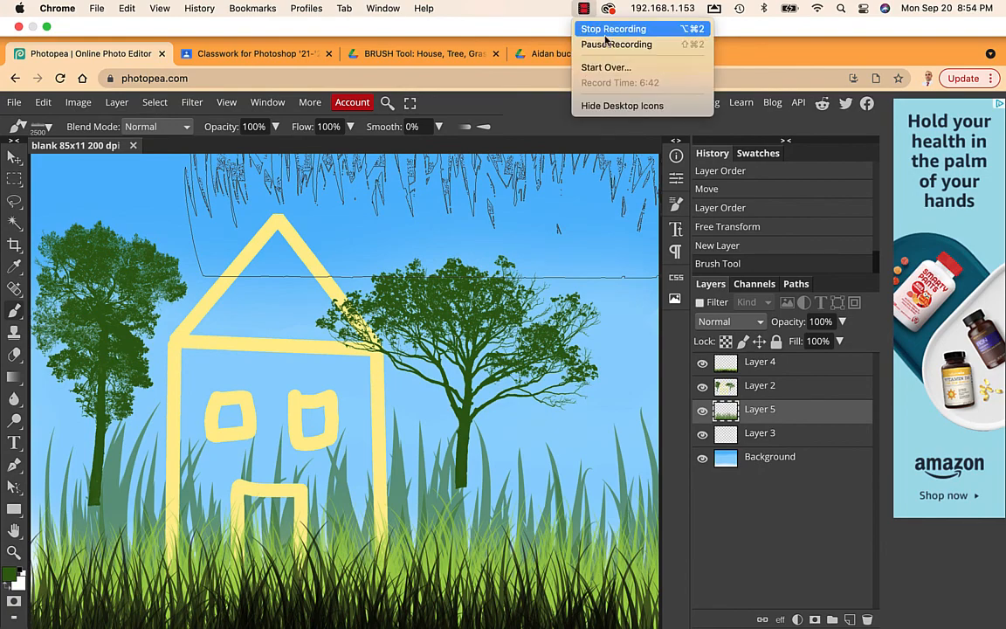